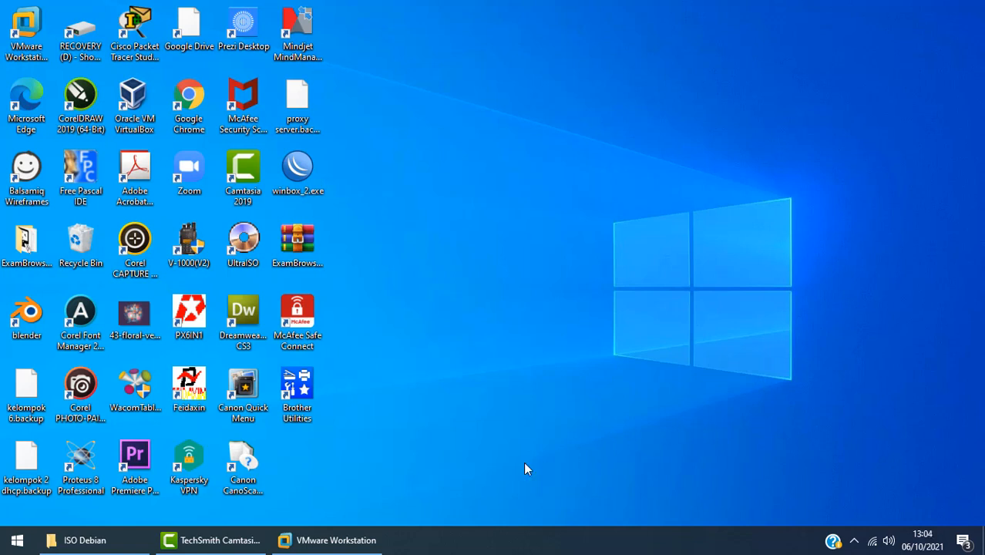
Step: Restore the VMware Workstation window from the taskbar to show its Home tab
mouse_move(354, 543)
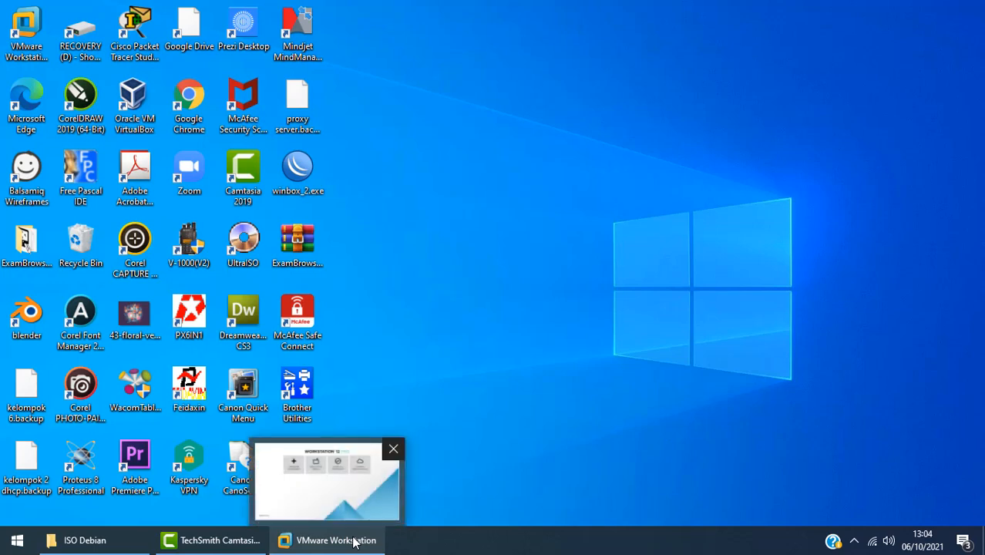
click(354, 543)
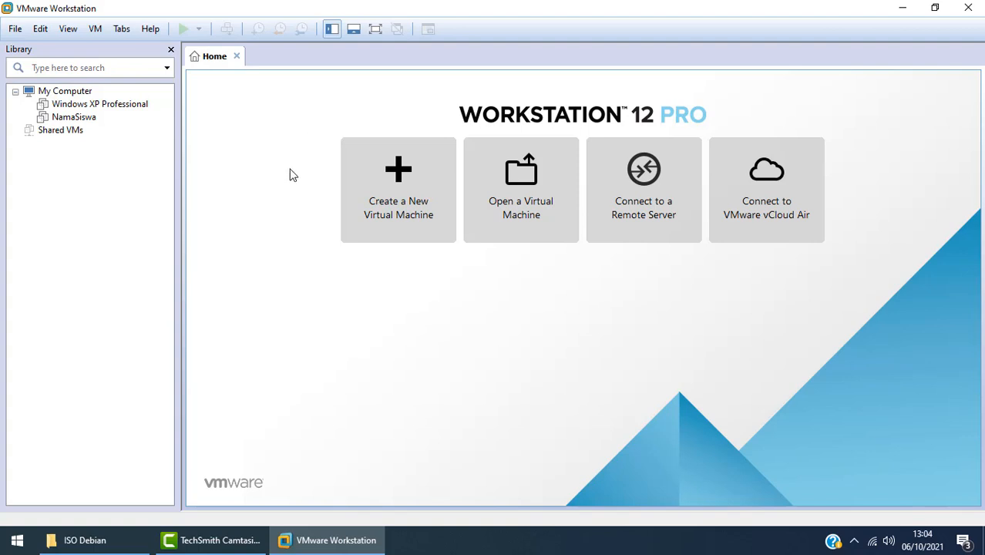
click(110, 546)
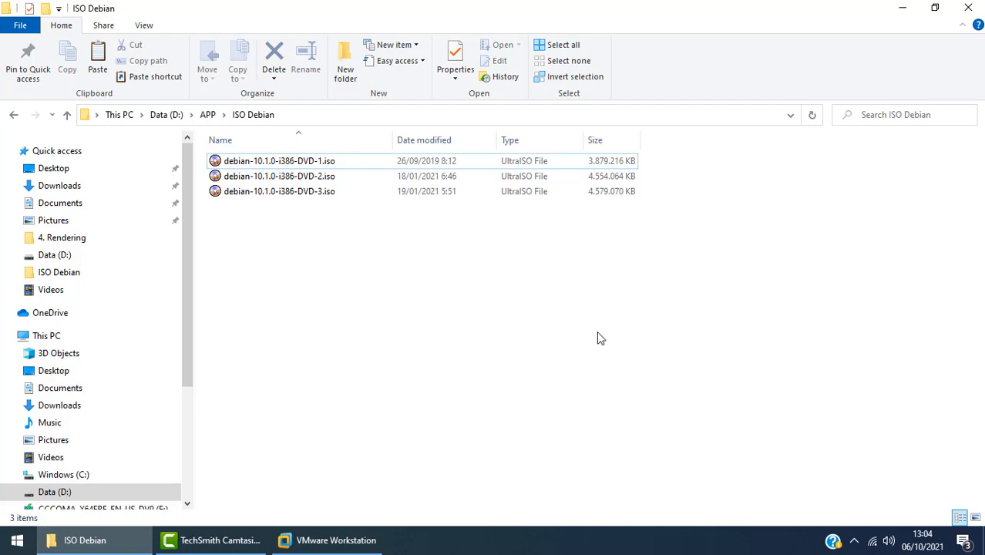
click(329, 542)
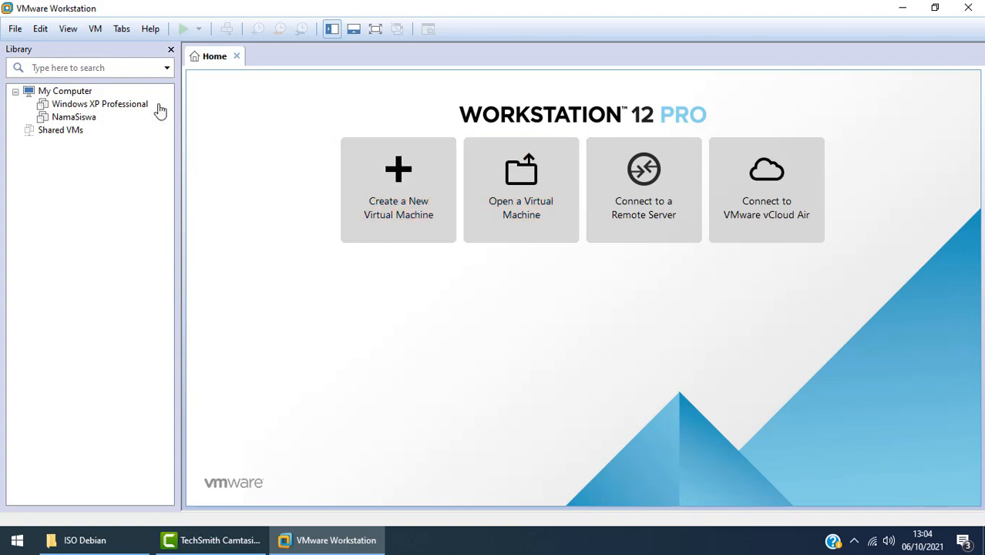
Step: Start a Custom new virtual machine with default hardware compatibility, installing from a disc image file
click(15, 31)
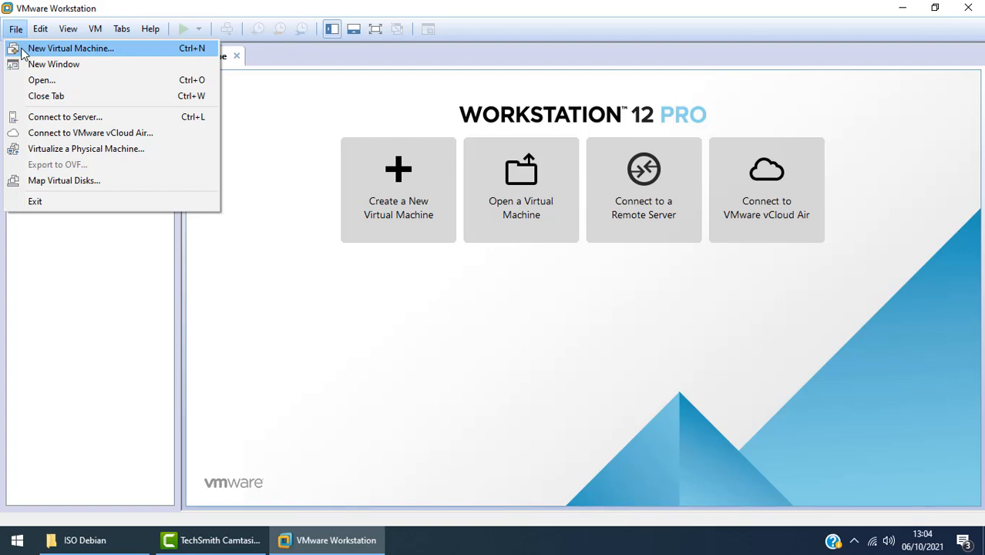
click(21, 53)
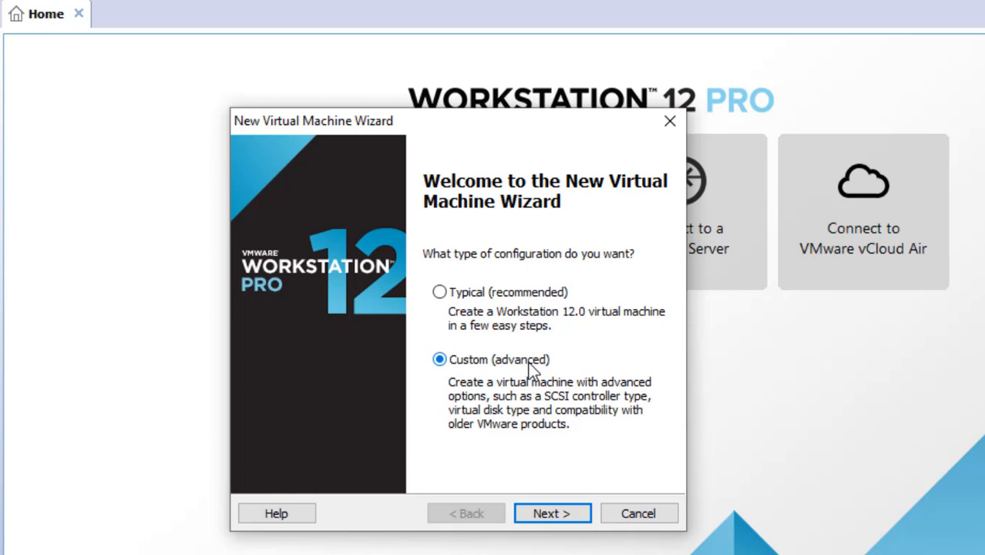
click(541, 515)
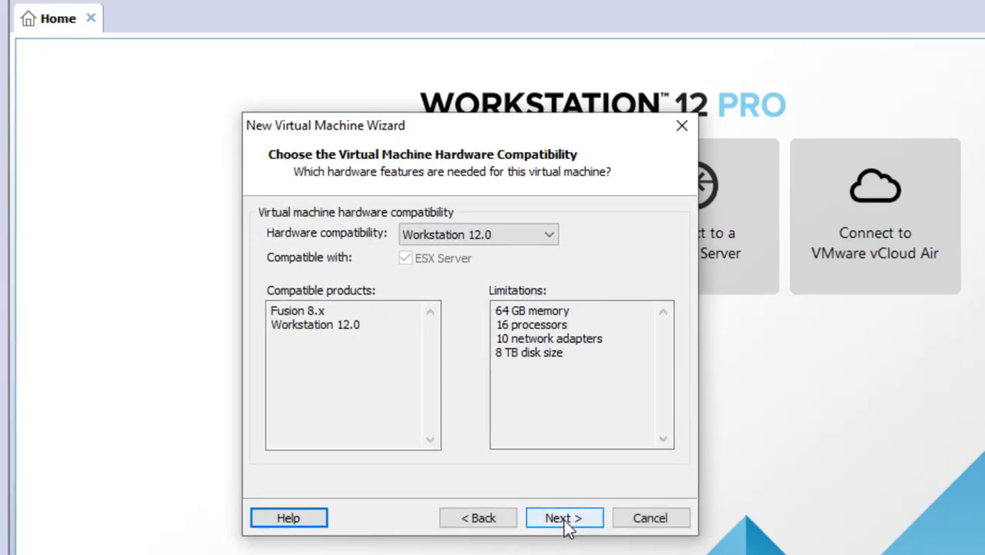
click(565, 519)
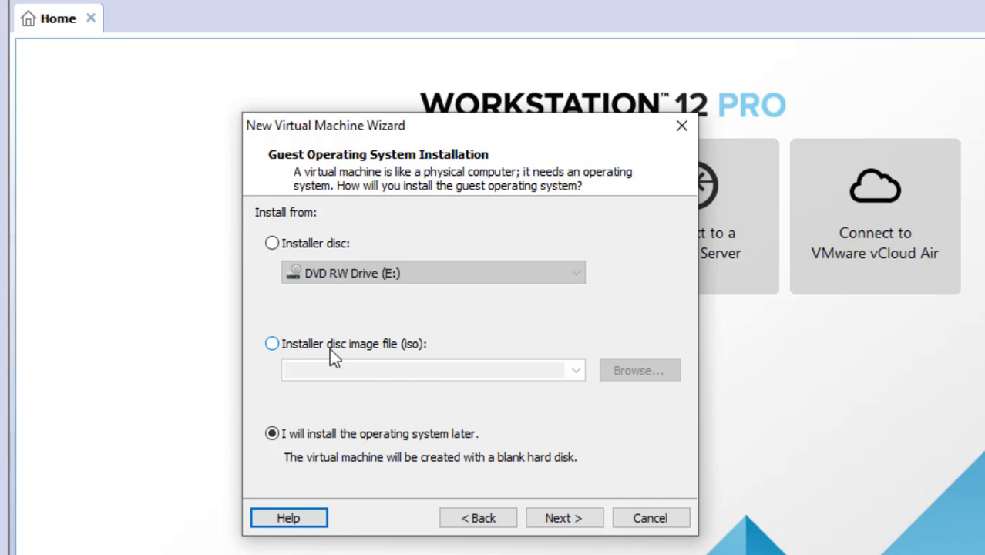
click(275, 344)
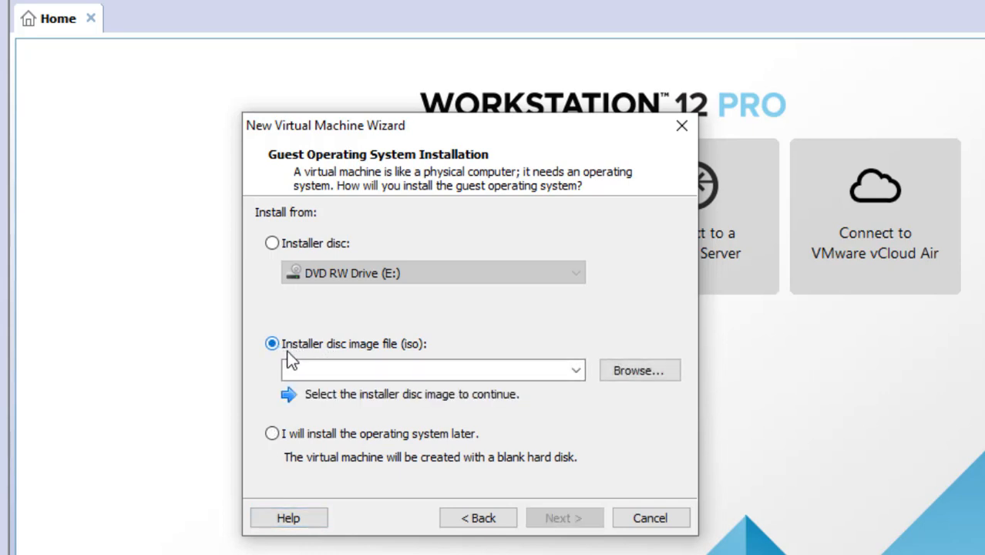
Step: Choose debian-10.1.0-i386-DVD-1.iso as the installer disc image
click(620, 366)
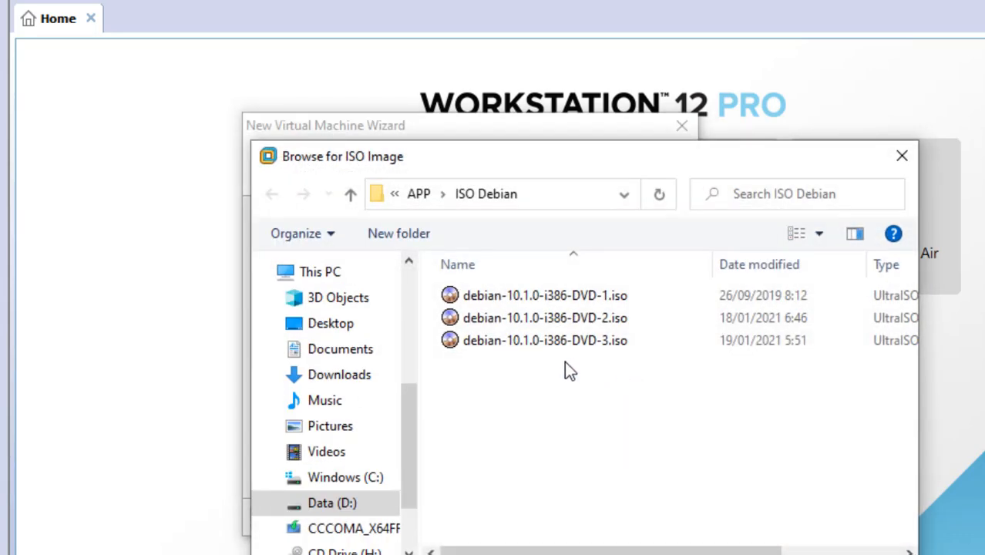
click(511, 300)
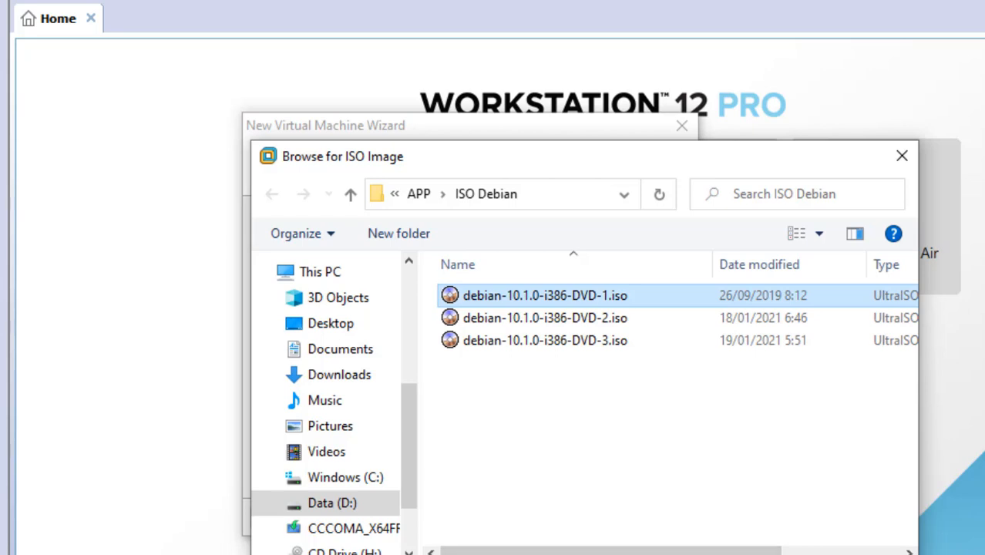
click(771, 554)
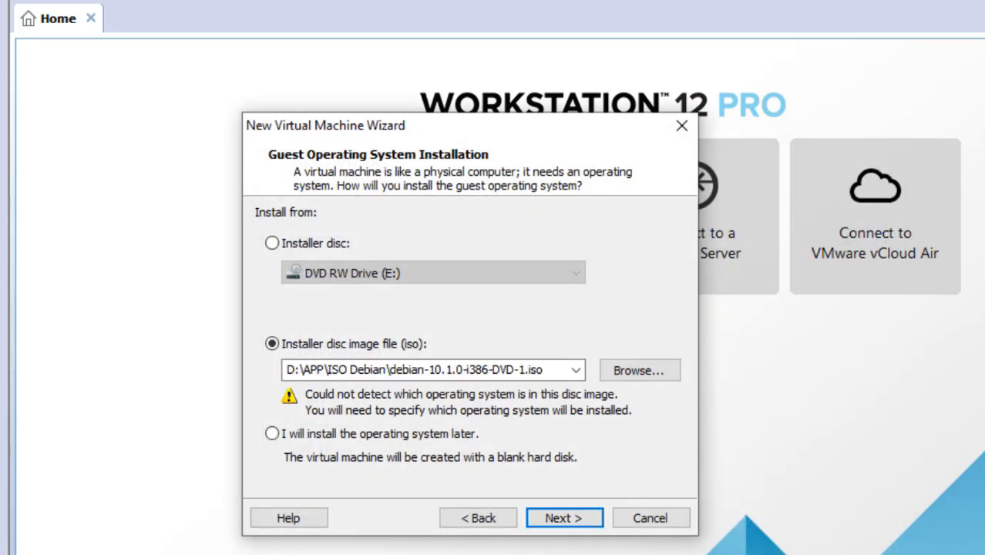
Step: Set the guest operating system to Linux, version Debian 8.x 64-bit
click(560, 518)
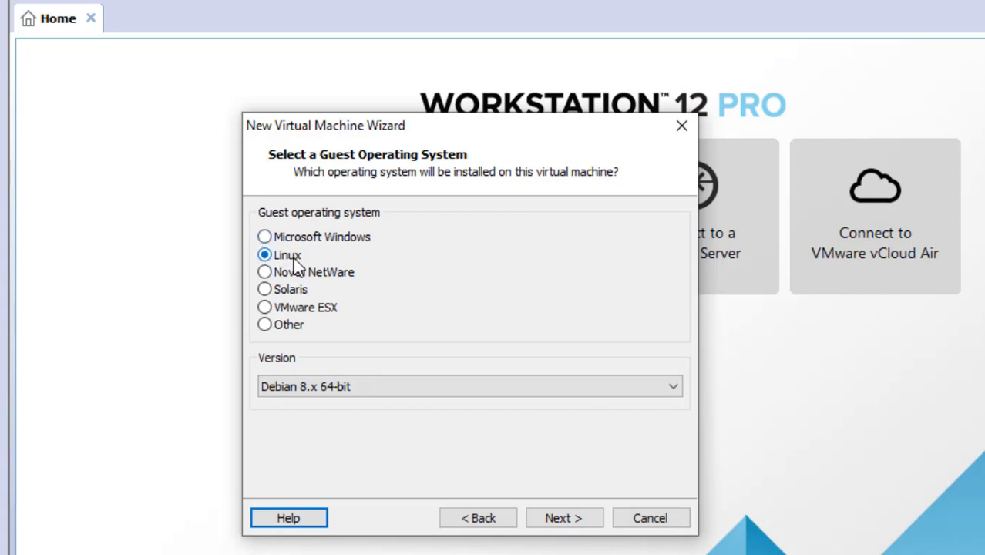
click(327, 395)
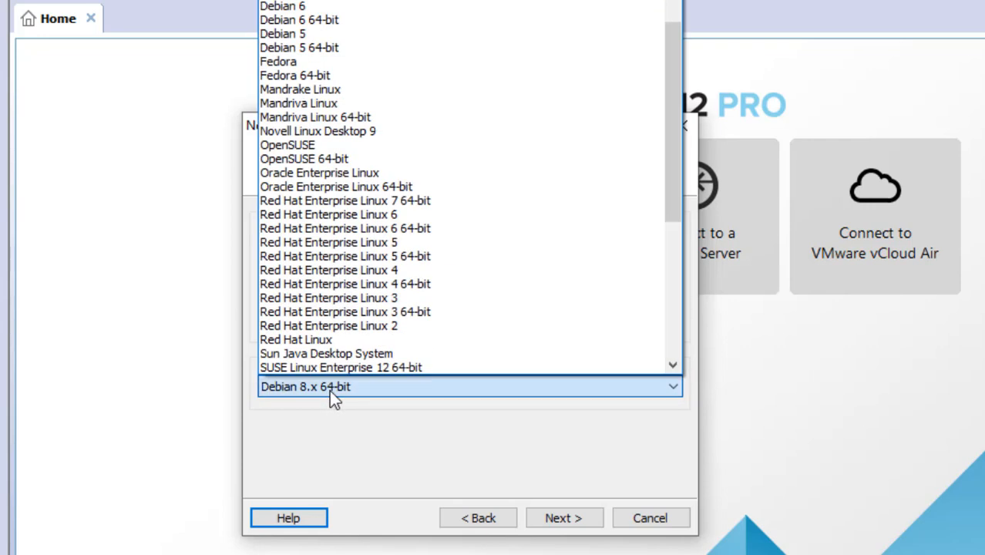
scroll(377, 70, up, 1)
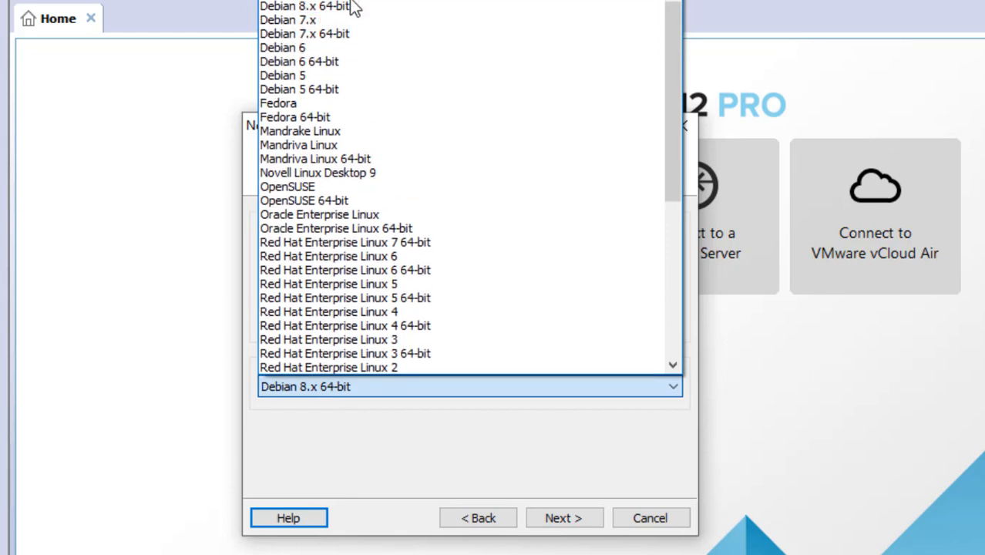
click(352, 7)
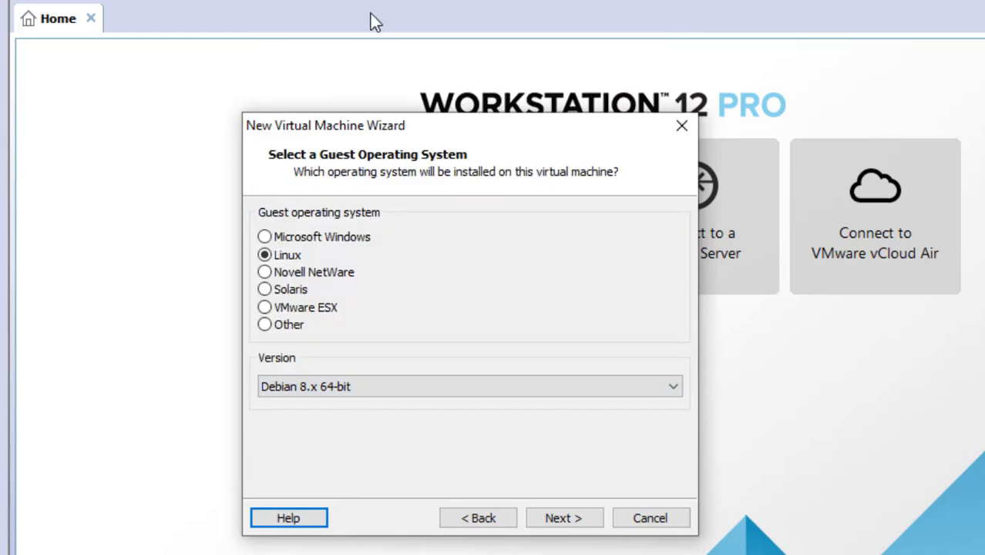
Step: Name the virtual machine 'Server' and continue to processor configuration
click(574, 520)
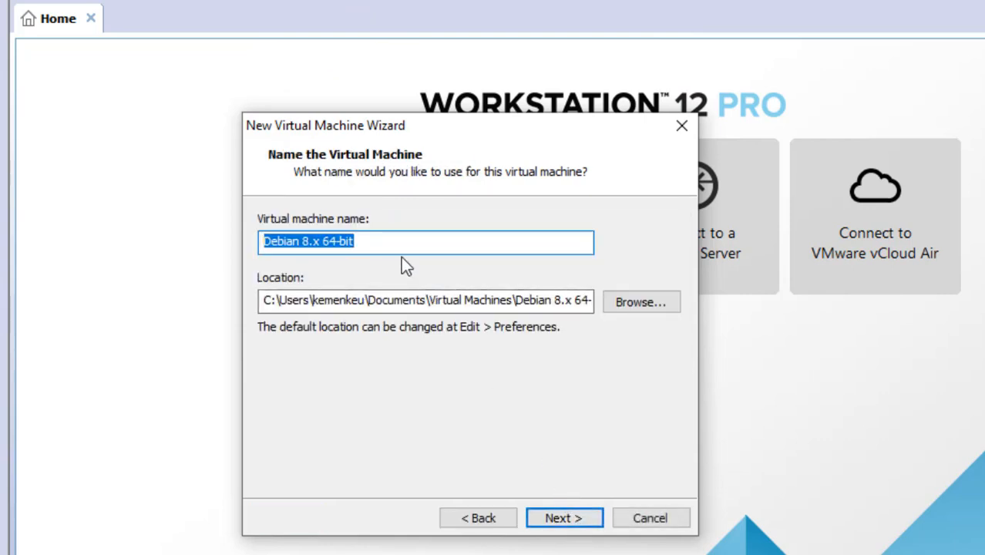
text(Server)
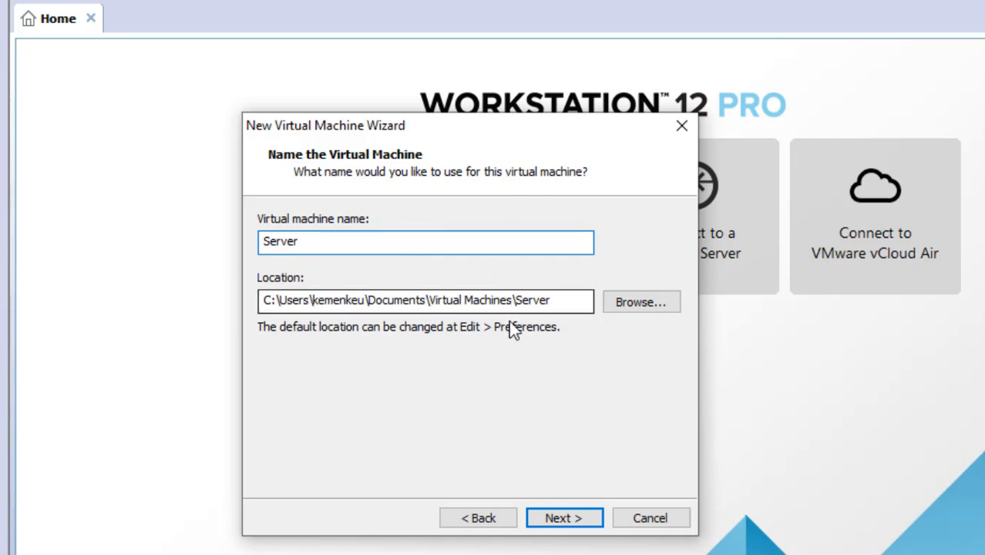
click(570, 520)
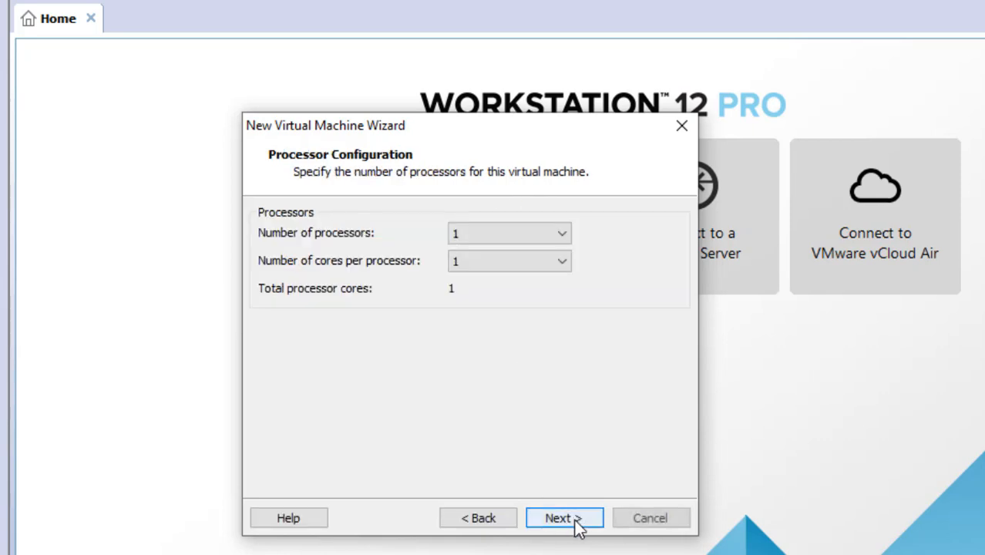
Step: Give the VM 2 processors with 2 cores each, 4 cores in total
click(469, 231)
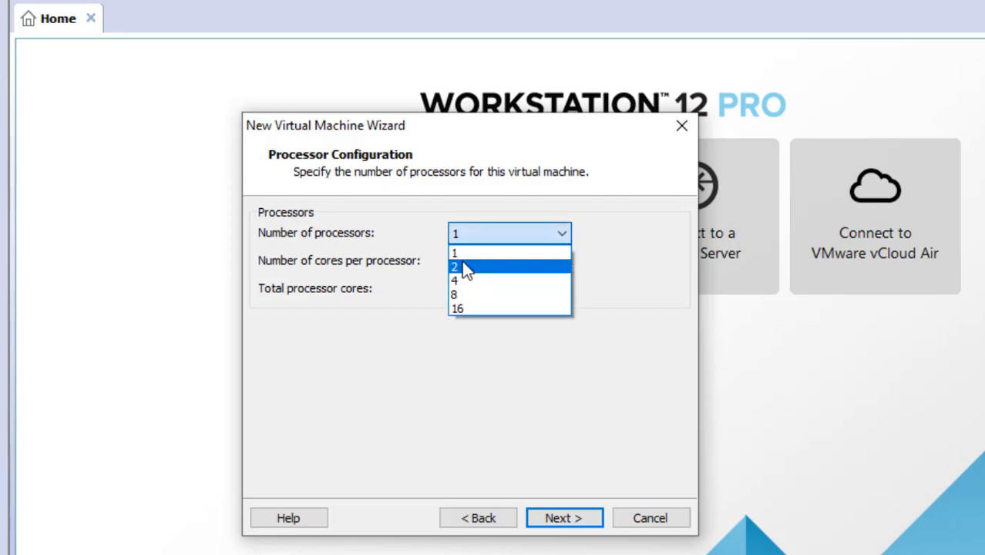
click(465, 268)
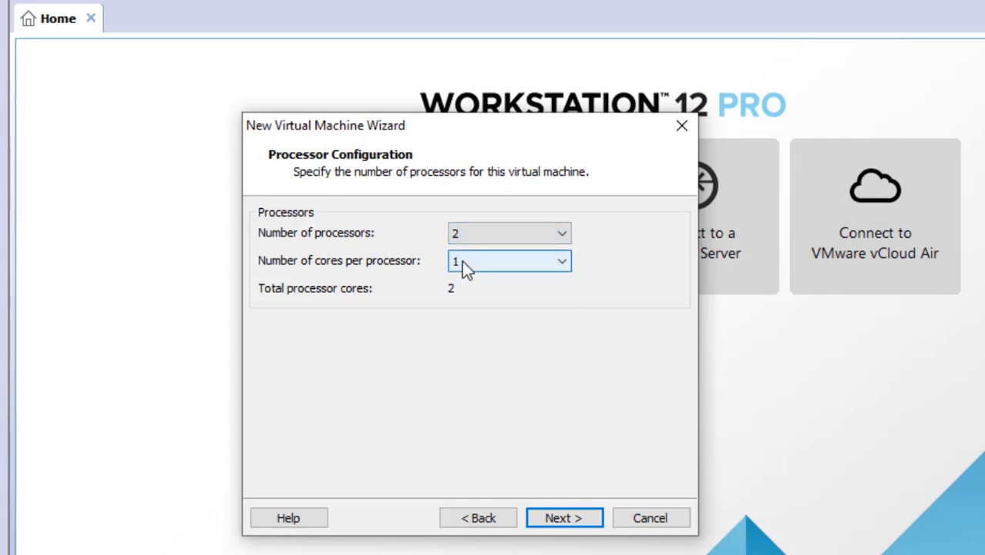
click(461, 261)
click(476, 294)
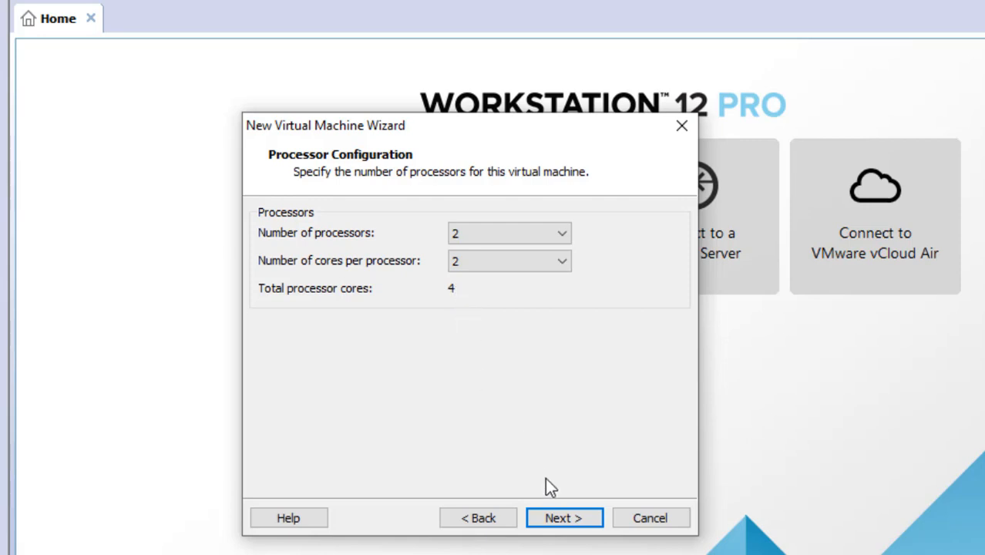
click(563, 518)
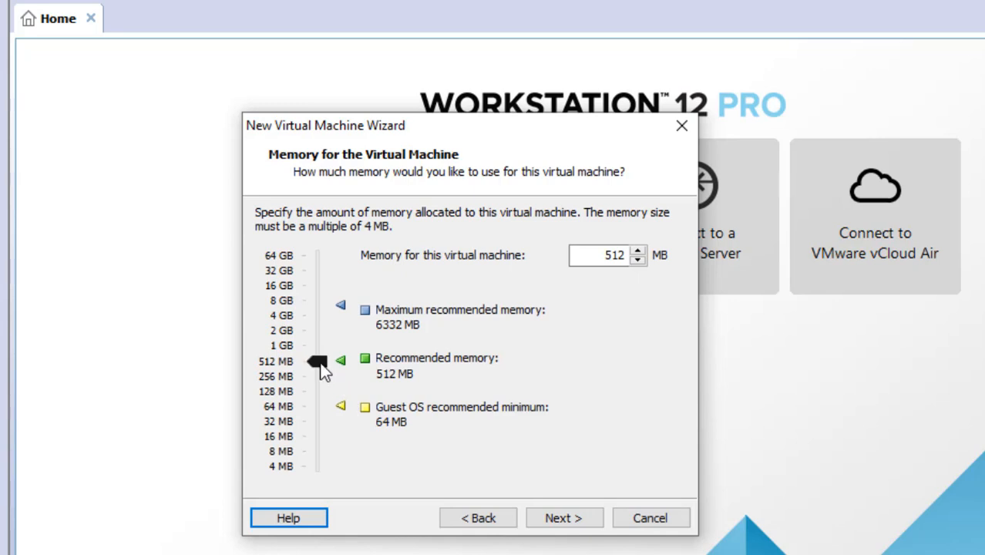
Step: Raise memory to 952 MB, keeping NAT networking, LSI Logic controller, SCSI disk and a new virtual disk
drag(320, 369, 307, 346)
click(567, 519)
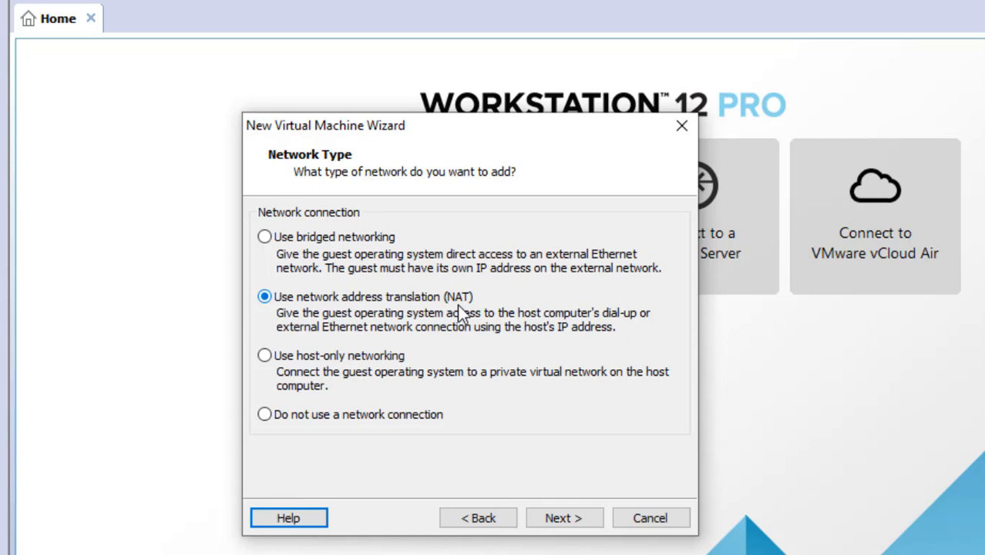
click(556, 521)
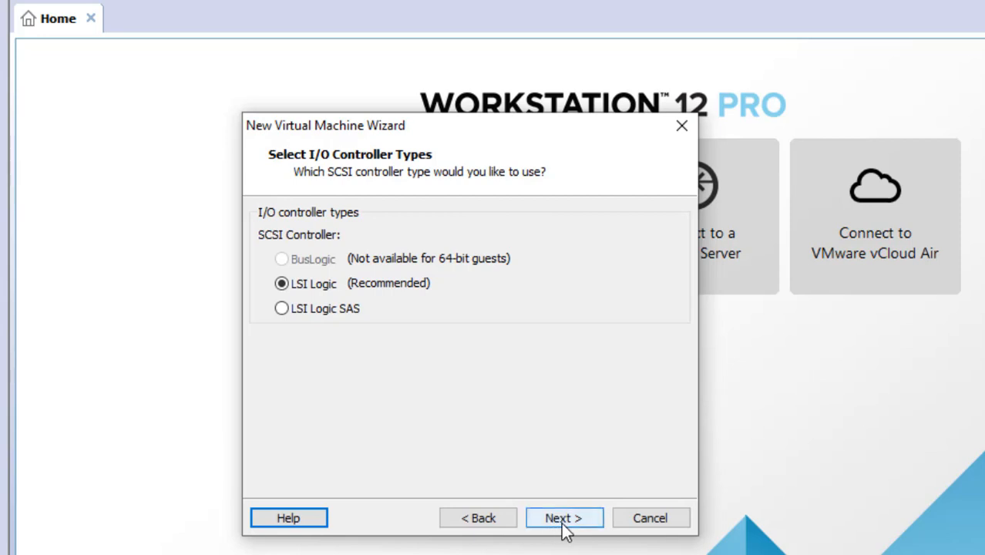
click(567, 532)
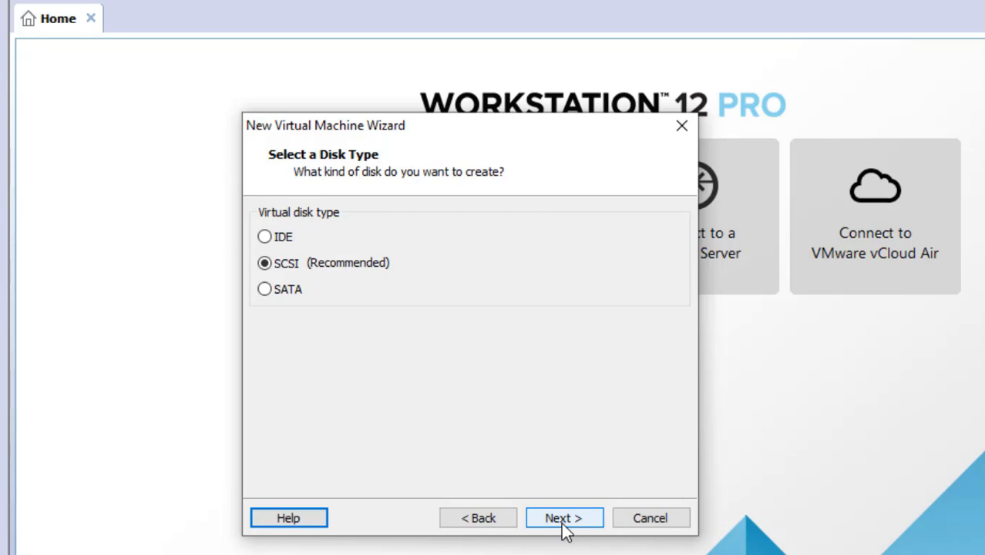
click(566, 528)
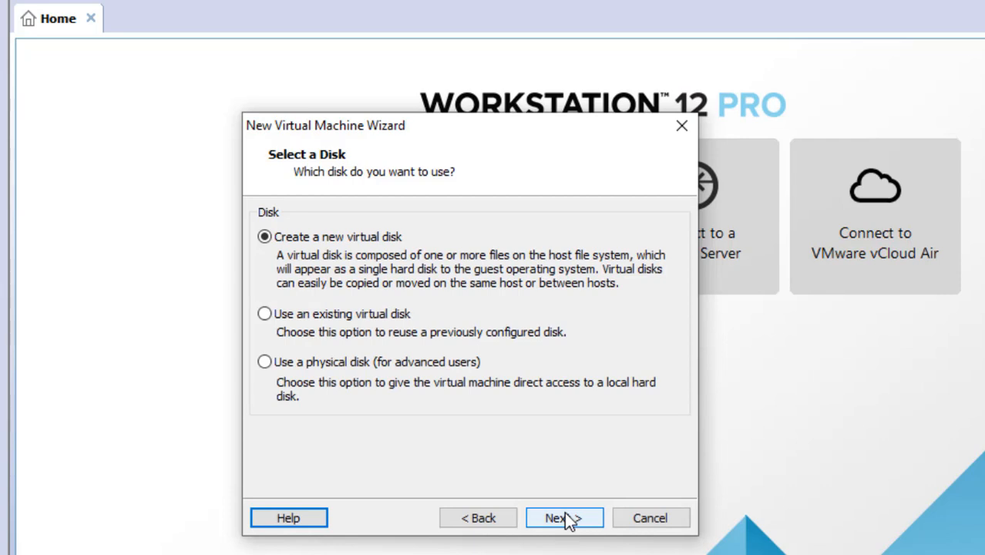
click(569, 521)
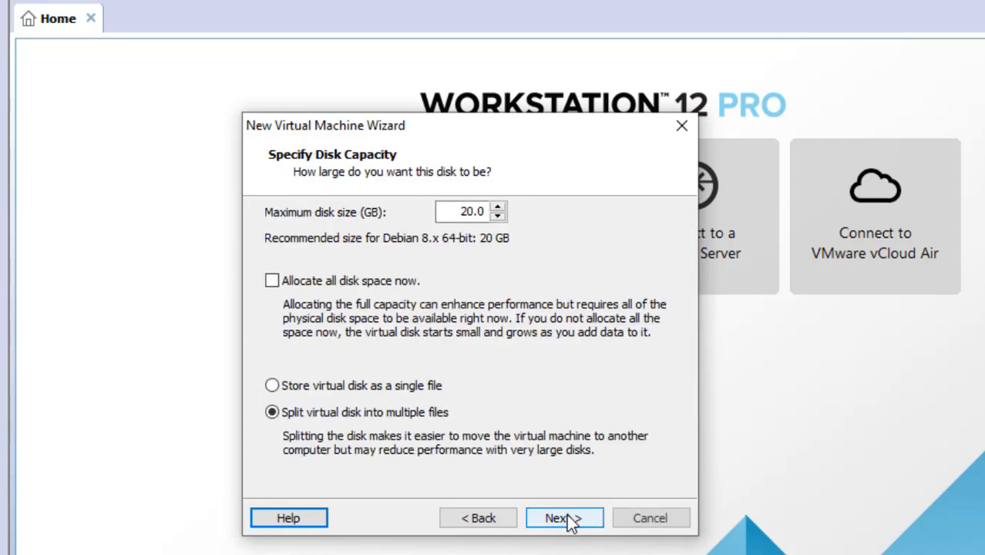
Step: Set the maximum disk size to 12 GB and keep the Server.vmdk disk file
click(478, 212)
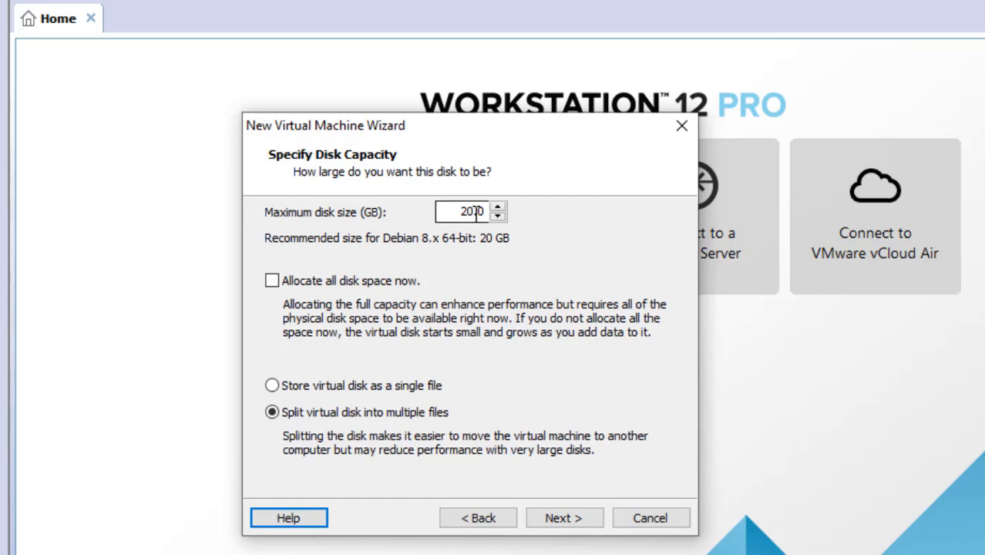
drag(462, 212, 484, 211)
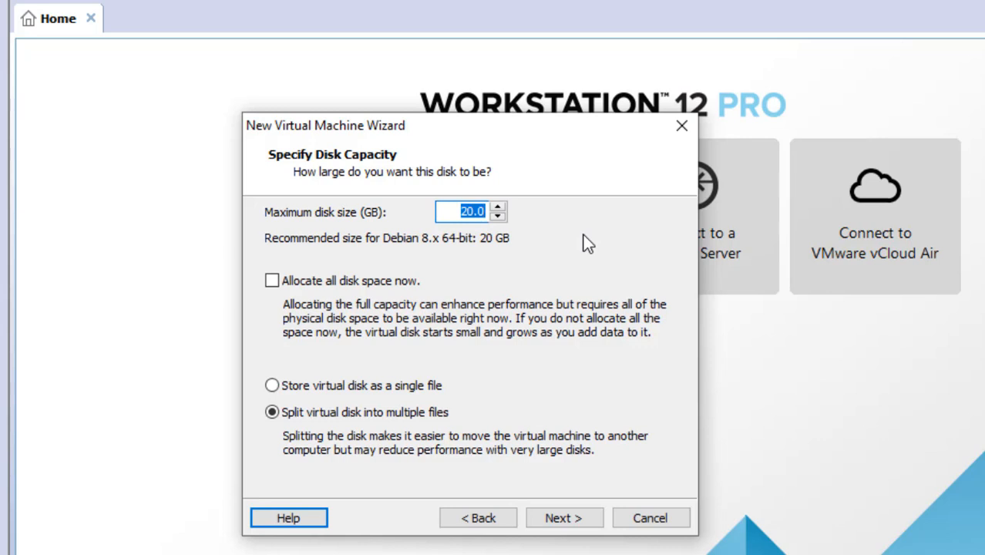
text(12)
click(570, 519)
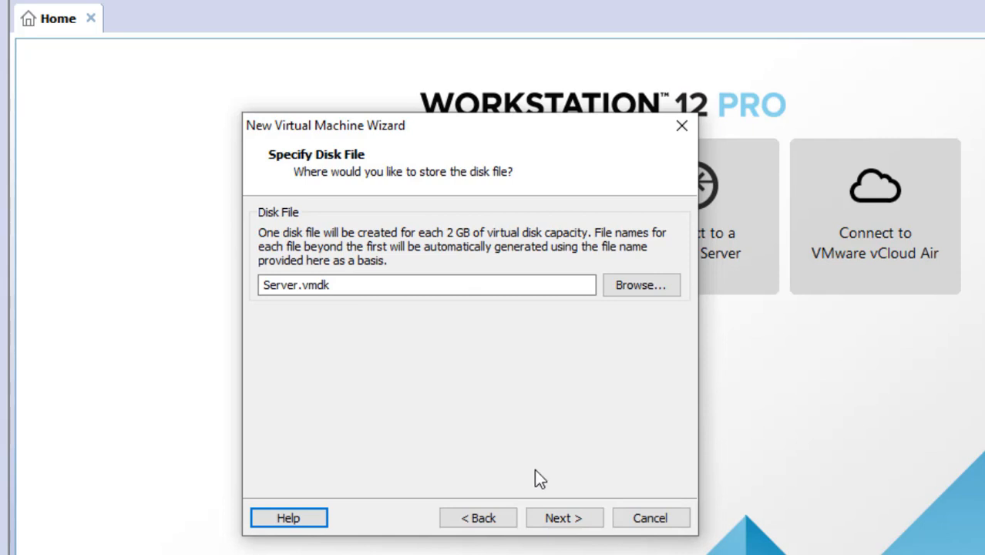
click(563, 524)
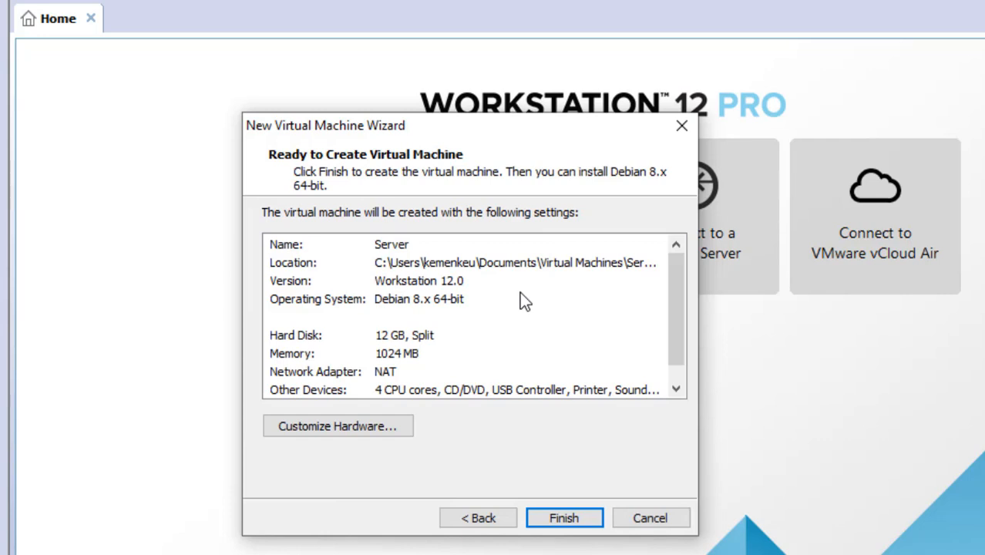
scroll(520, 294, down, 1)
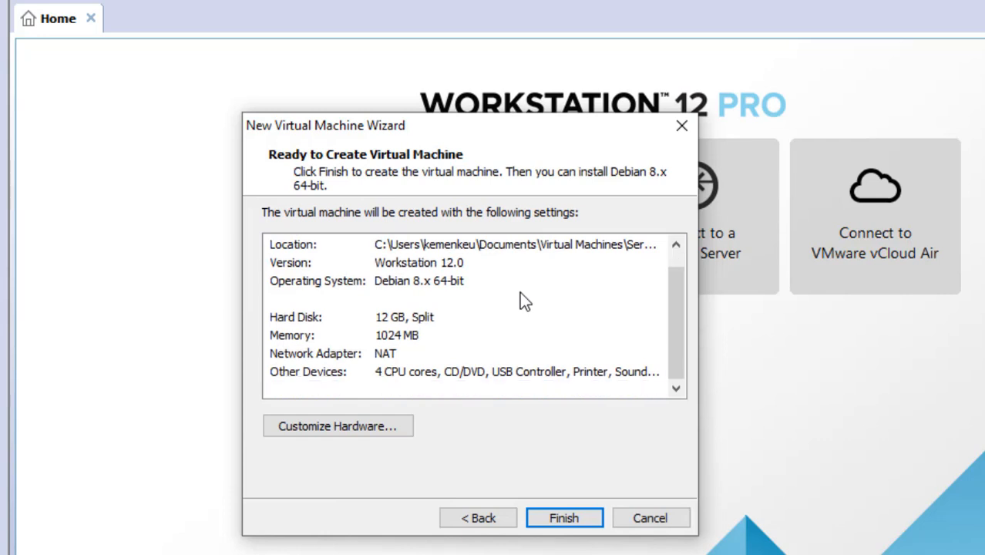
scroll(520, 294, up, 1)
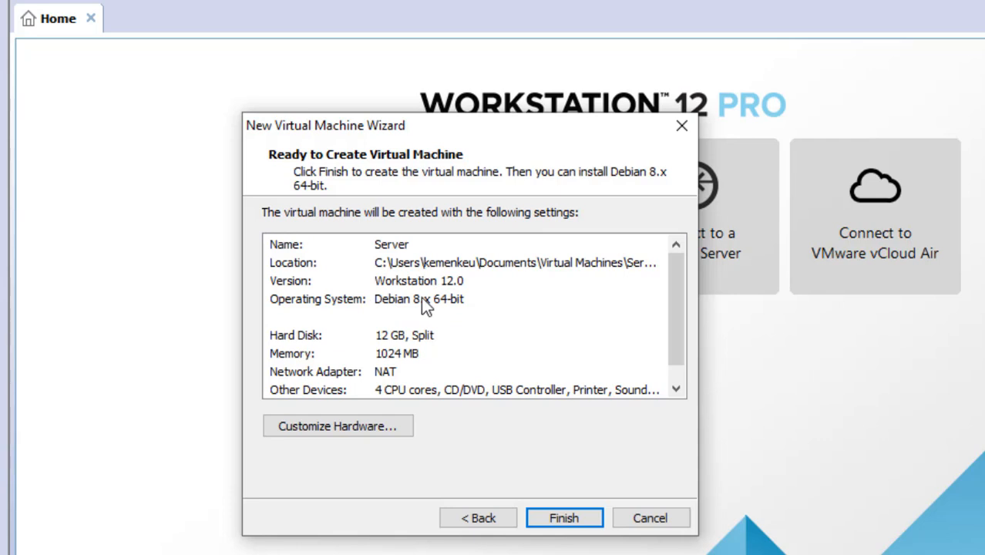
scroll(427, 306, down, 1)
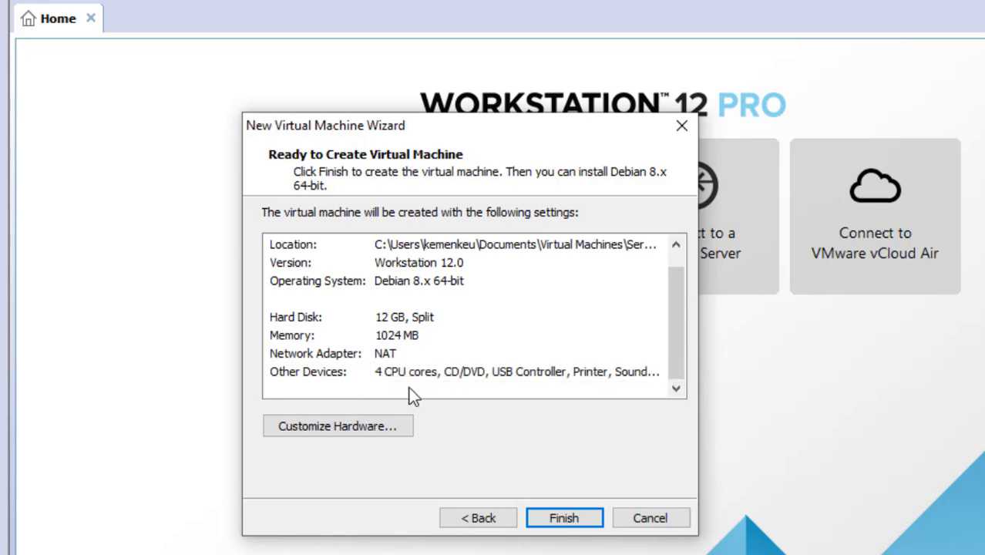
Step: Finish creating Server and set its network adapter to Custom: VMnet8 (NAT)
click(565, 521)
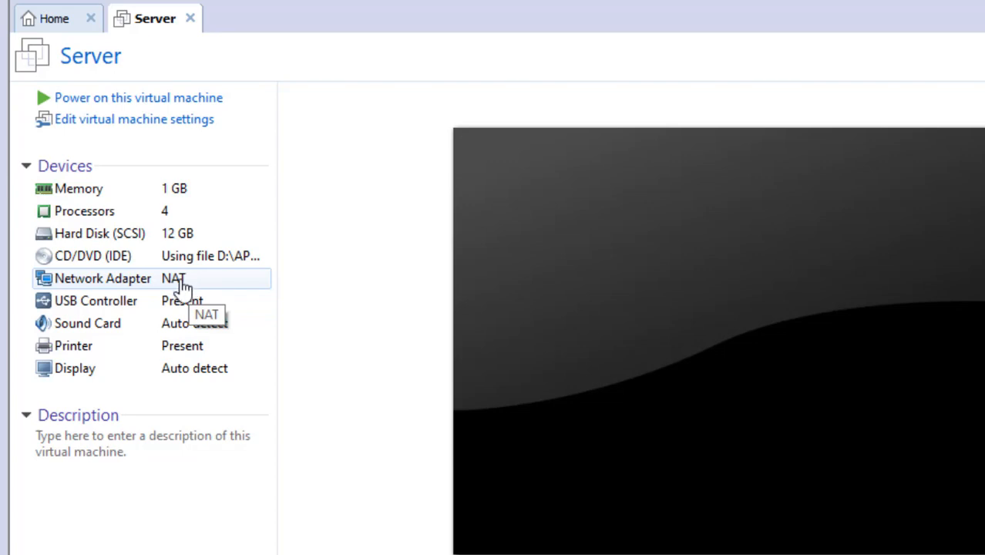
click(184, 287)
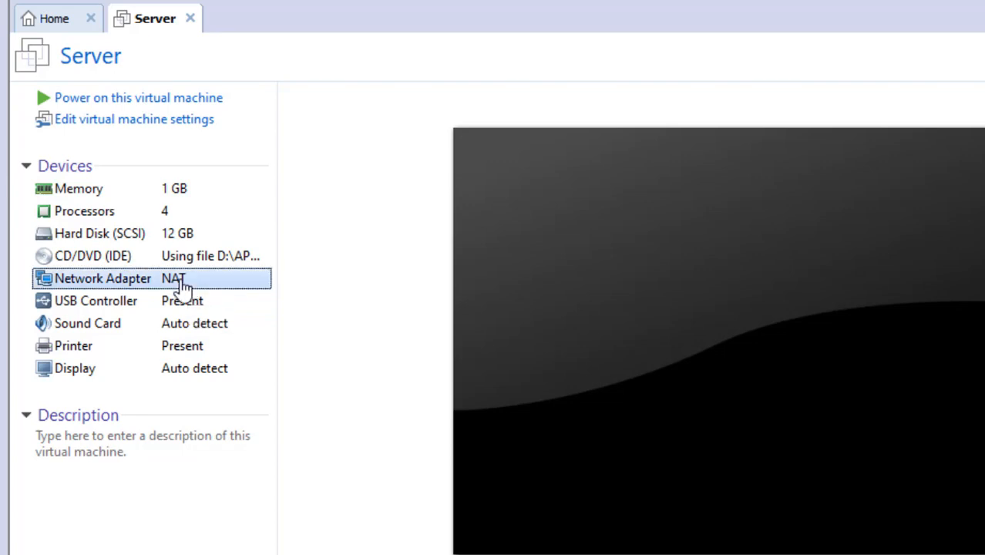
double_click(182, 283)
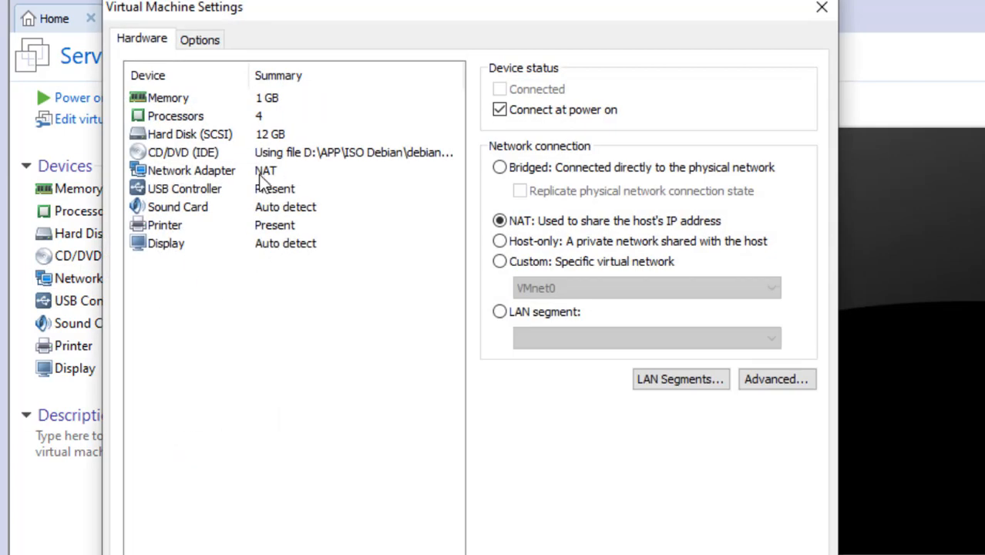
click(548, 266)
click(556, 287)
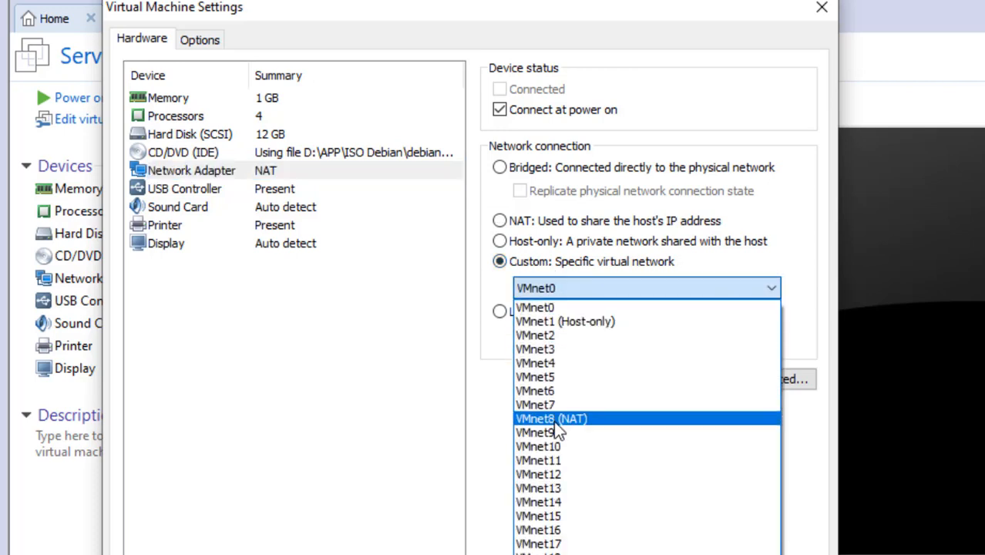
click(559, 420)
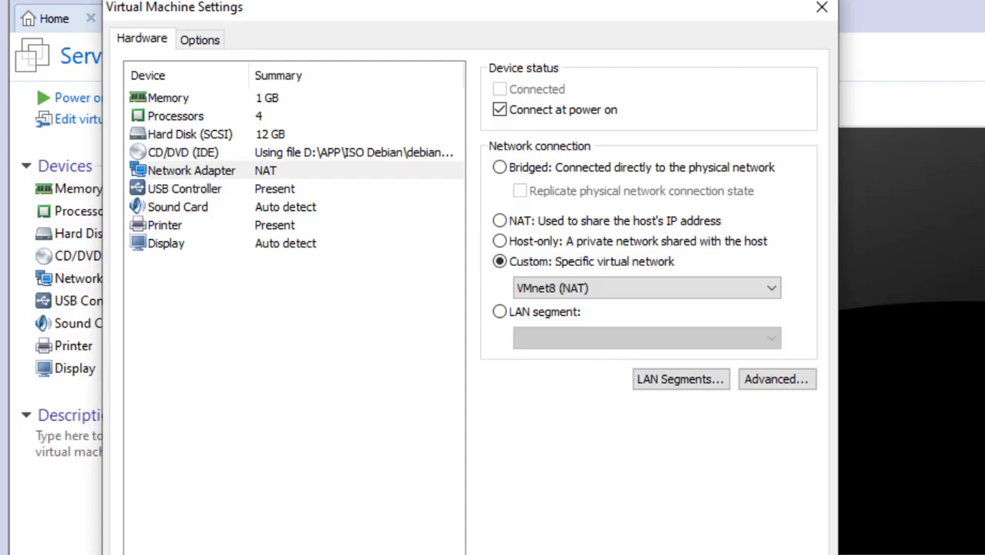
key(Return)
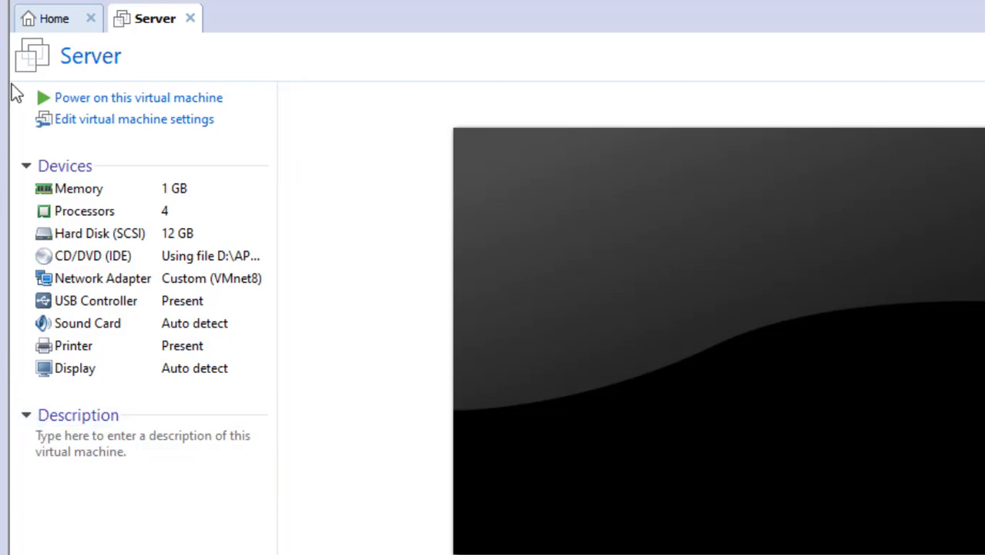
Step: Power on the Server VM and permanently dismiss the removable-devices hint
click(51, 101)
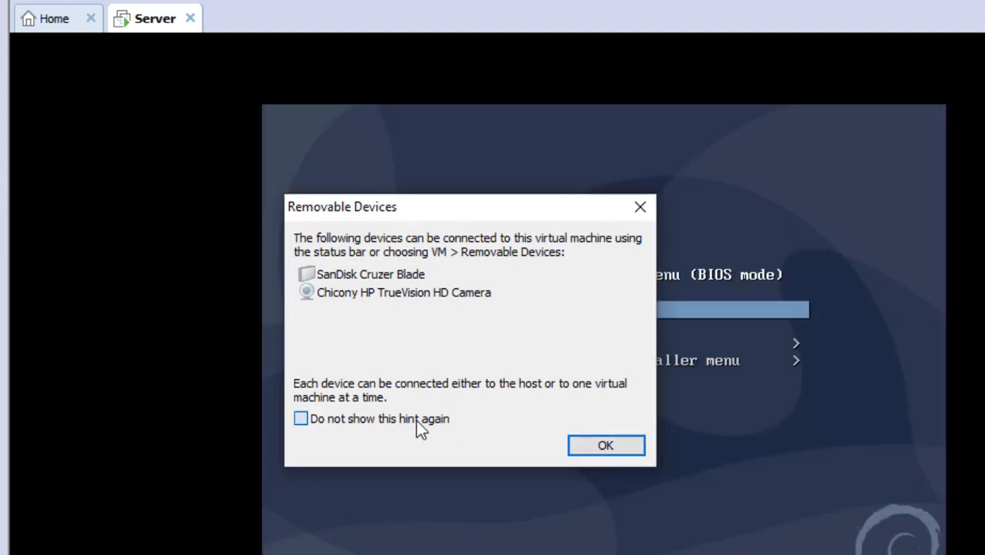
click(415, 420)
click(597, 446)
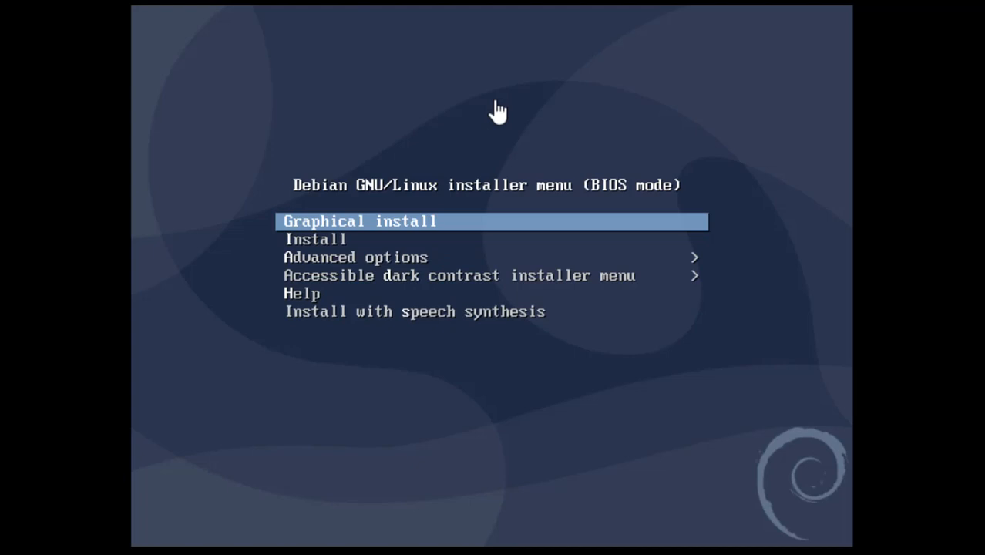
Step: Highlight Install in the Debian boot menu and start the text-mode installer
key(Down)
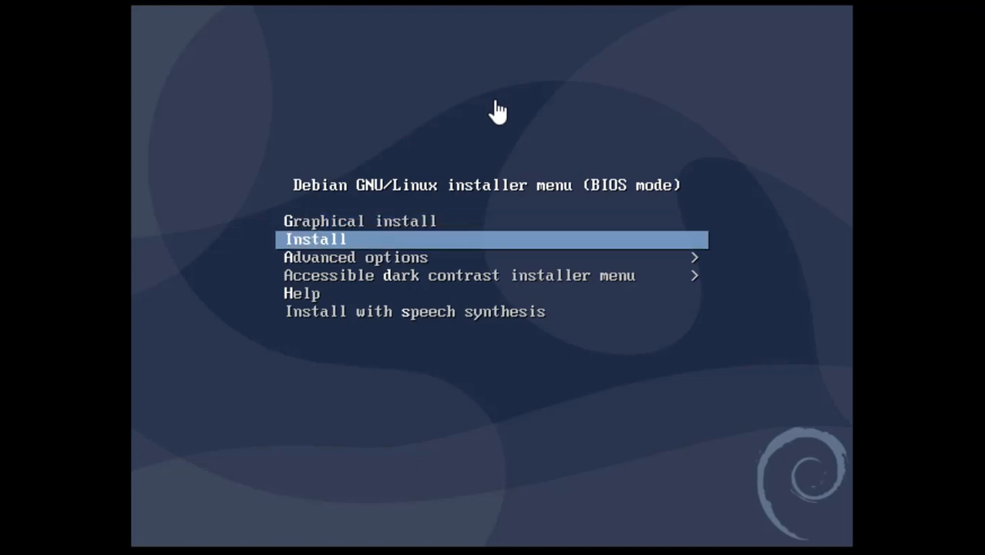
key(Down)
key(Down)
key(Down)
key(Up)
key(Up)
key(Up)
key(Up)
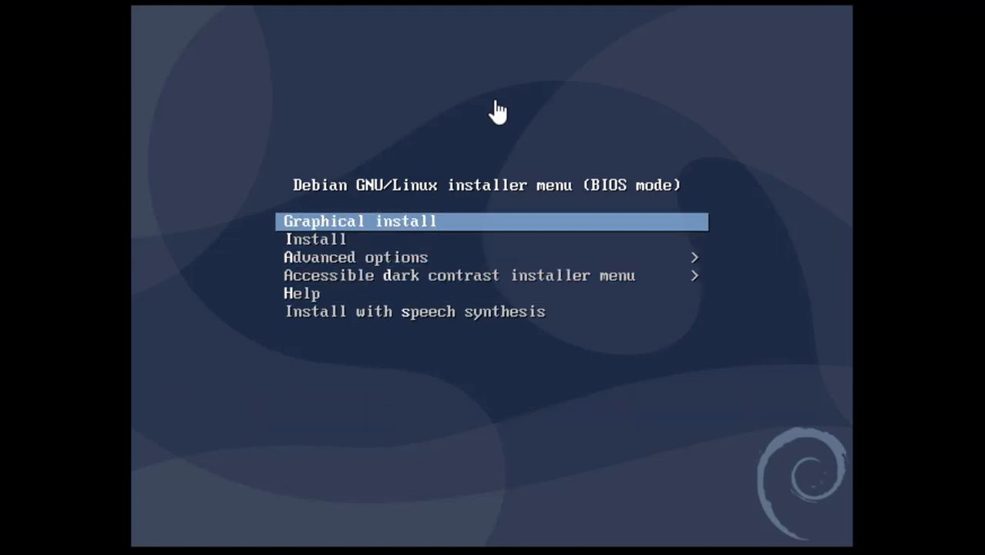
key(Down)
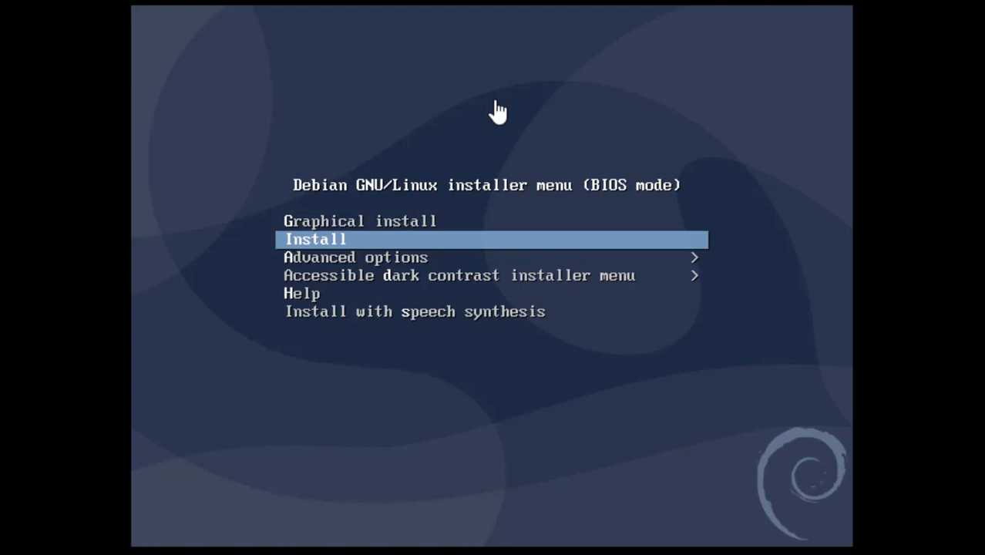
key(Return)
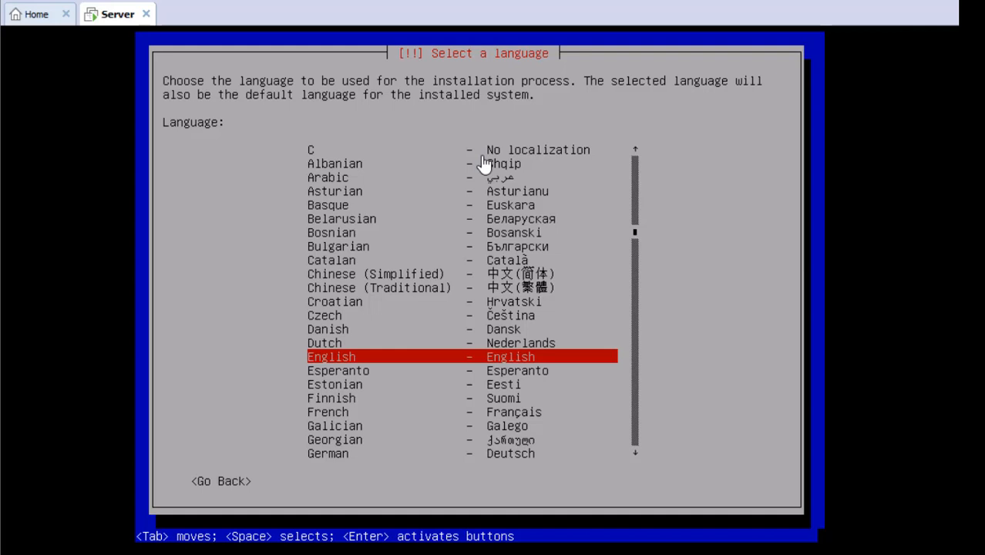
Step: Defer the VMware Tools reminder with Remind Me Later and accept English as the language
click(484, 164)
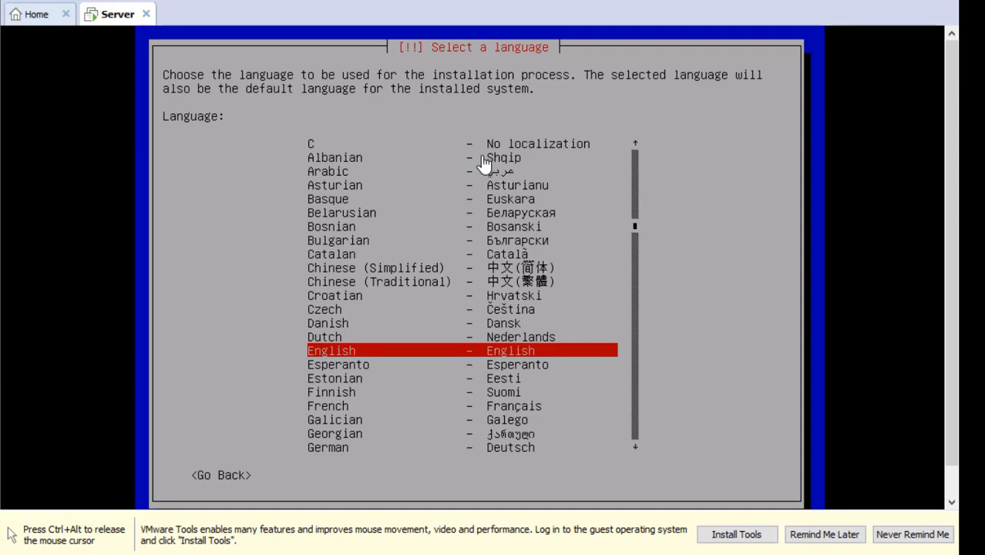
key(ctrl+alt)
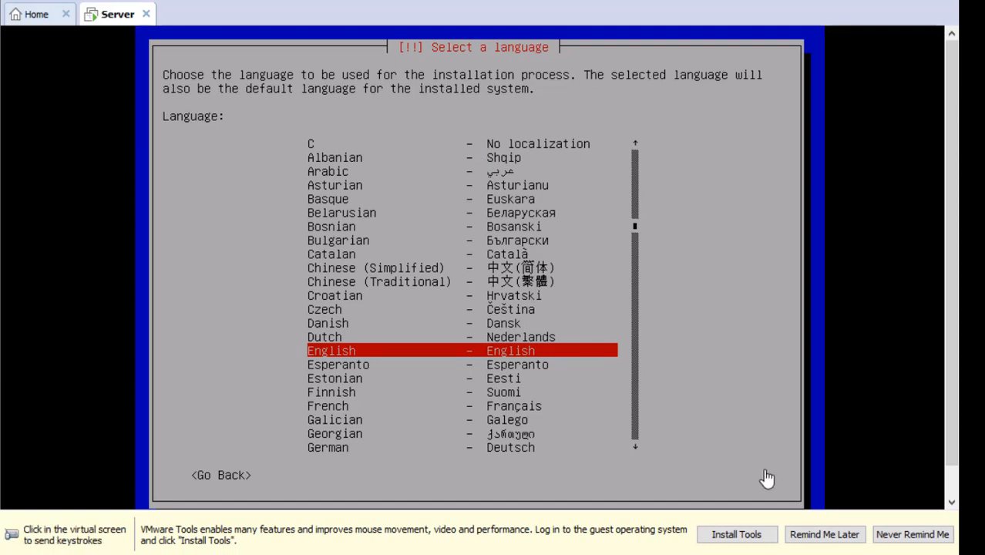
click(823, 537)
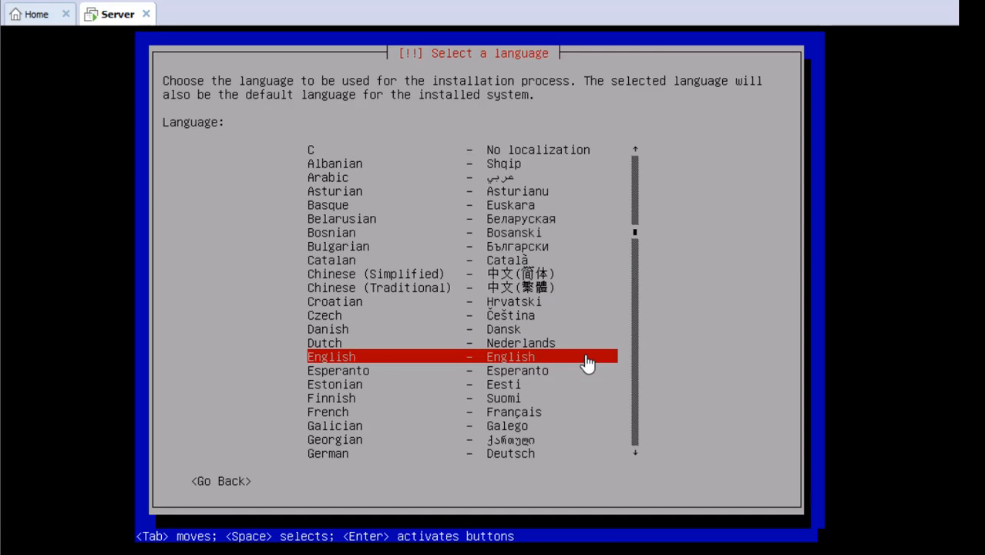
key(Return)
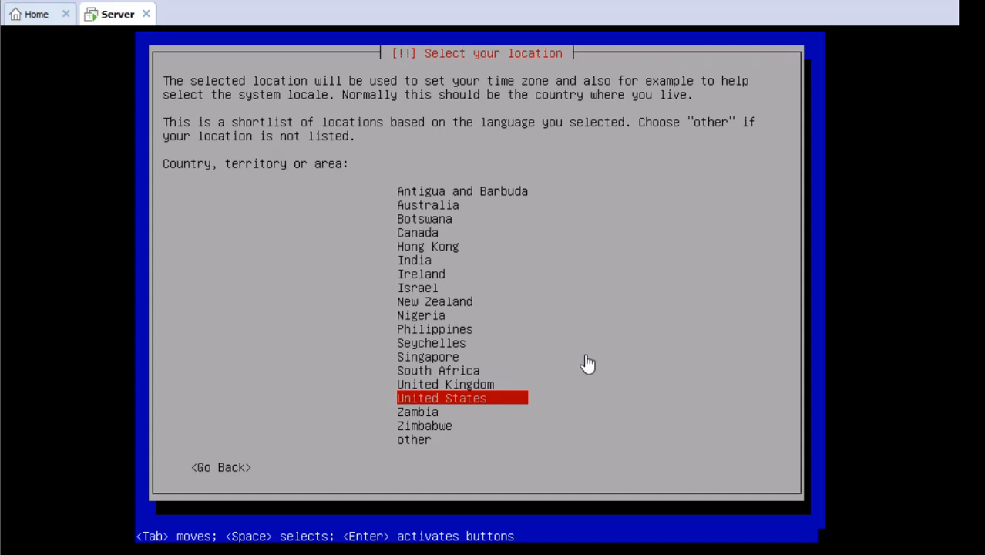
Step: Choose other > Asia > Indonesia as the location and keep the United States en_US.UTF-8 locale
key(Down)
key(Down)
key(Down)
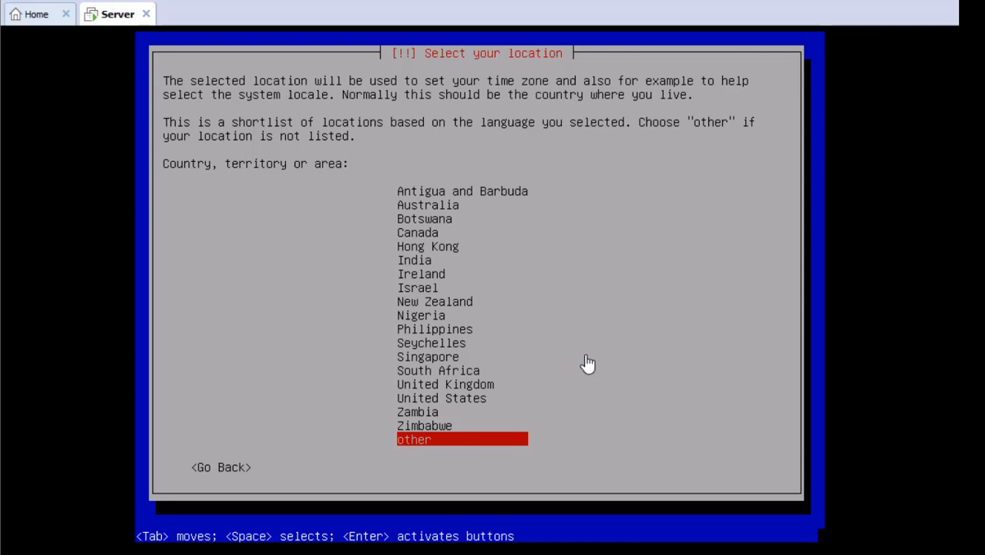
key(Return)
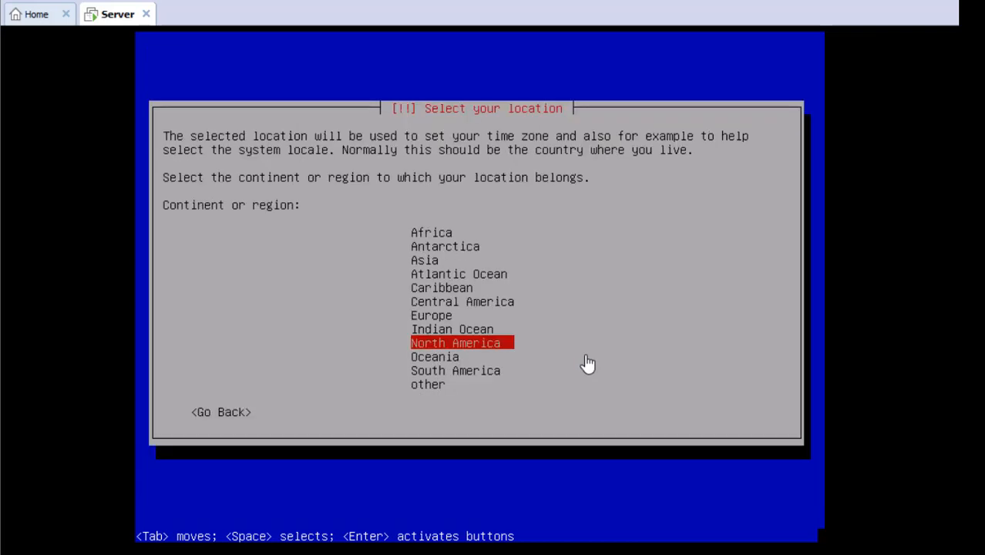
key(Up)
key(Up)
key(Up)
key(Up)
key(Up)
key(Up)
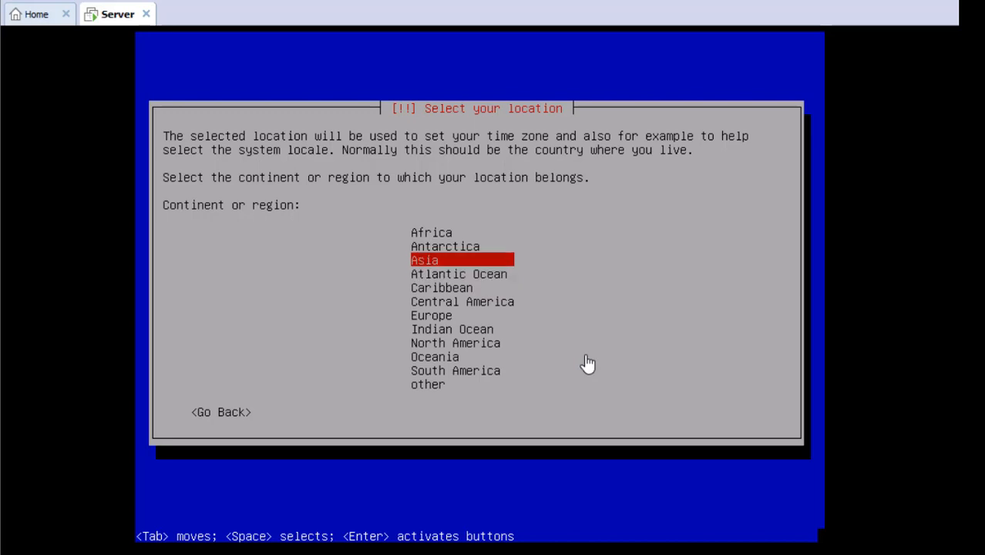
key(Return)
key(Return)
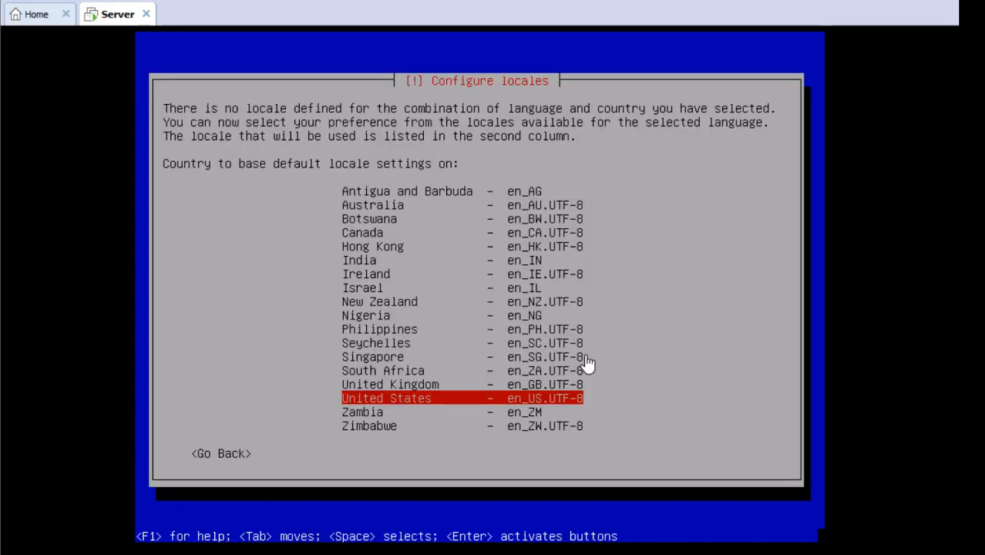
key(Tab)
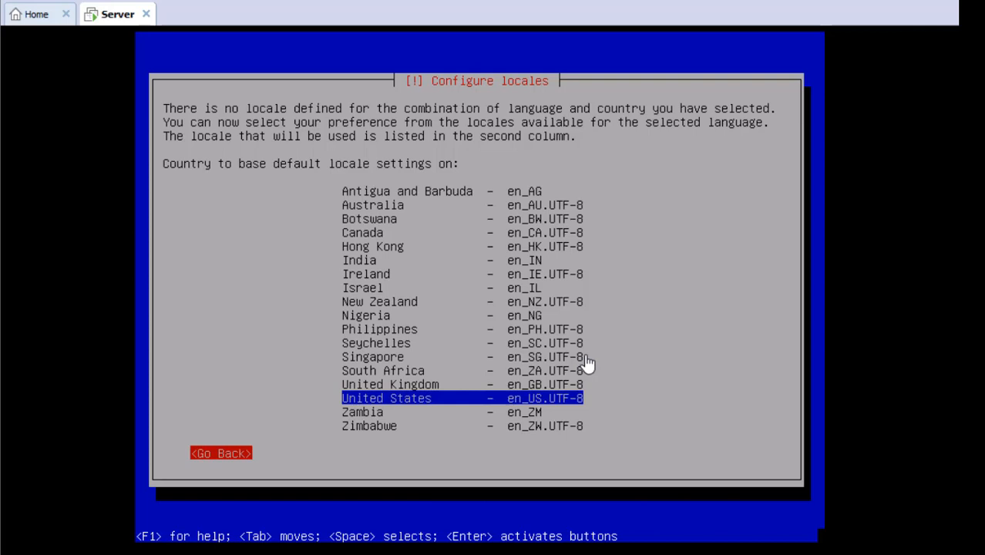
key(Return)
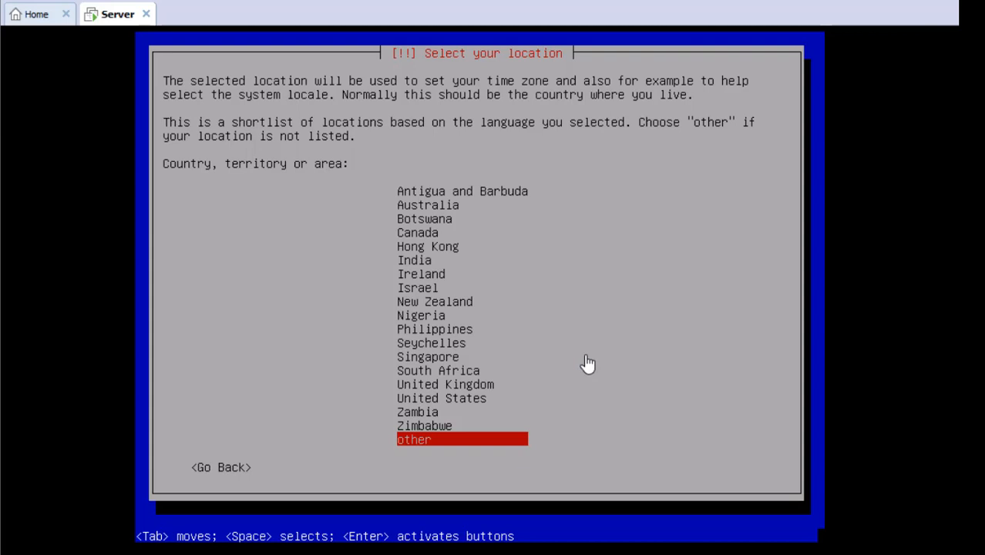
key(Return)
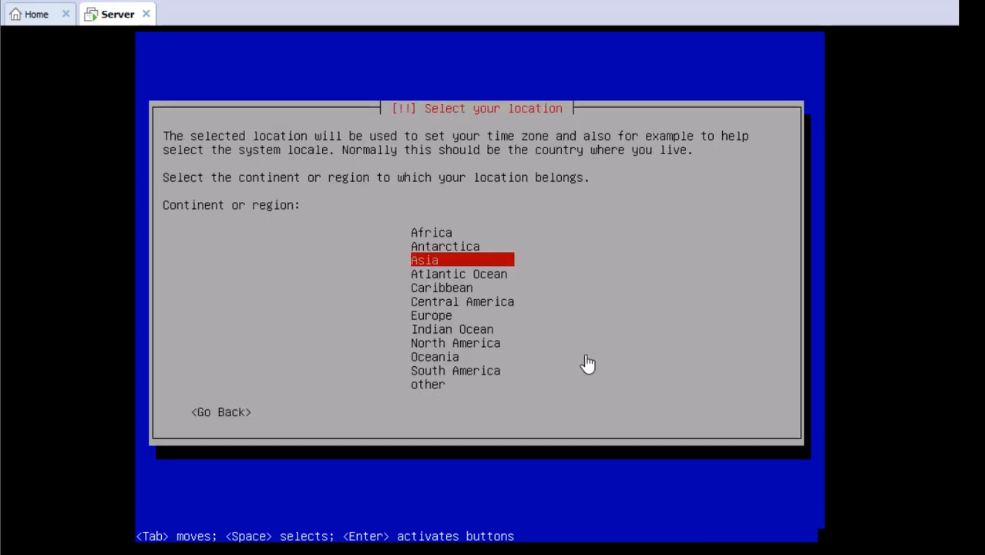
key(Return)
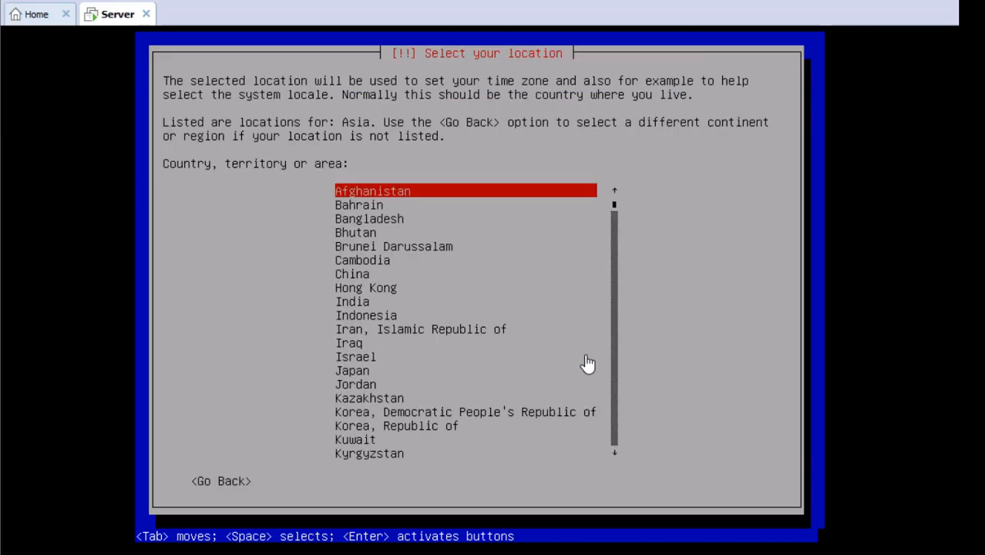
key(Down)
key(Down)
key(Down)
key(Down)
key(Down)
key(Down)
key(Down)
key(Down)
key(Down)
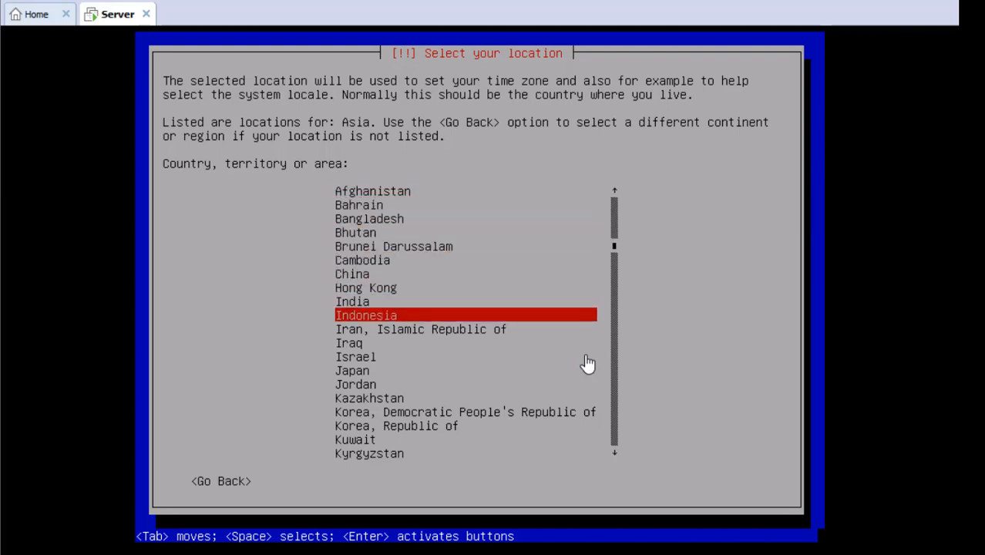
key(Return)
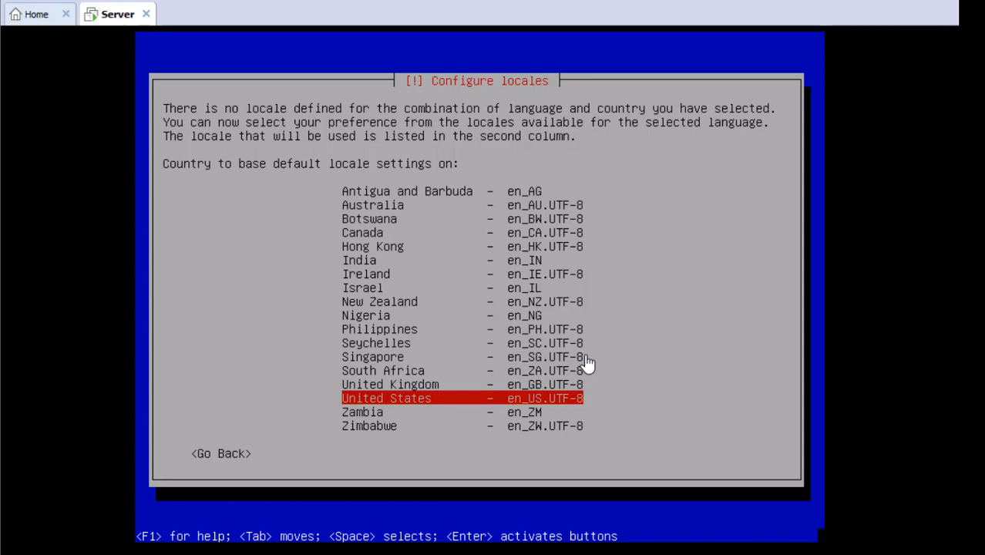
key(Return)
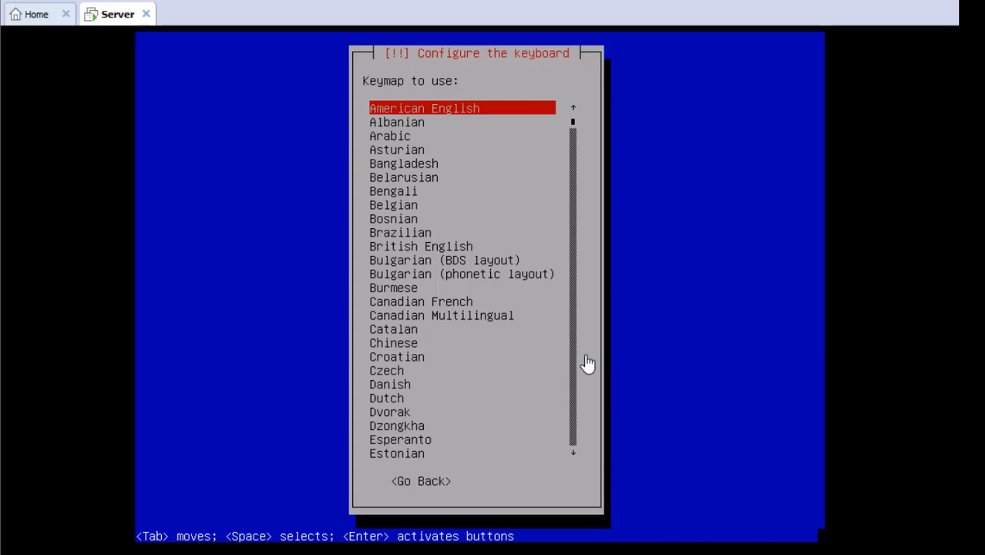
Step: Keep American English as the keyboard keymap
key(Return)
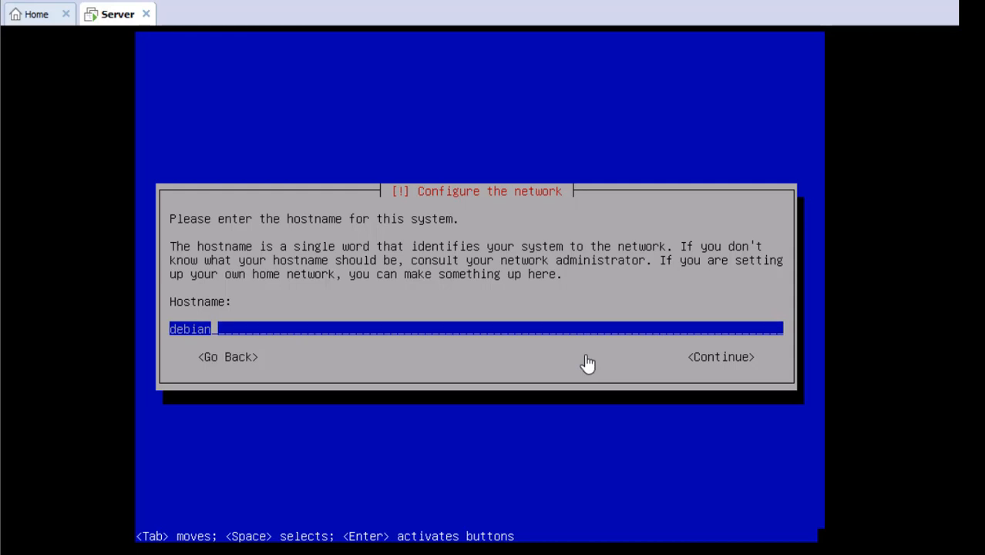
Step: Replace the default hostname 'debian' with 'server' and confirm it
key(BackSpace)
key(BackSpace)
key(BackSpace)
key(BackSpace)
key(BackSpace)
key(BackSpace)
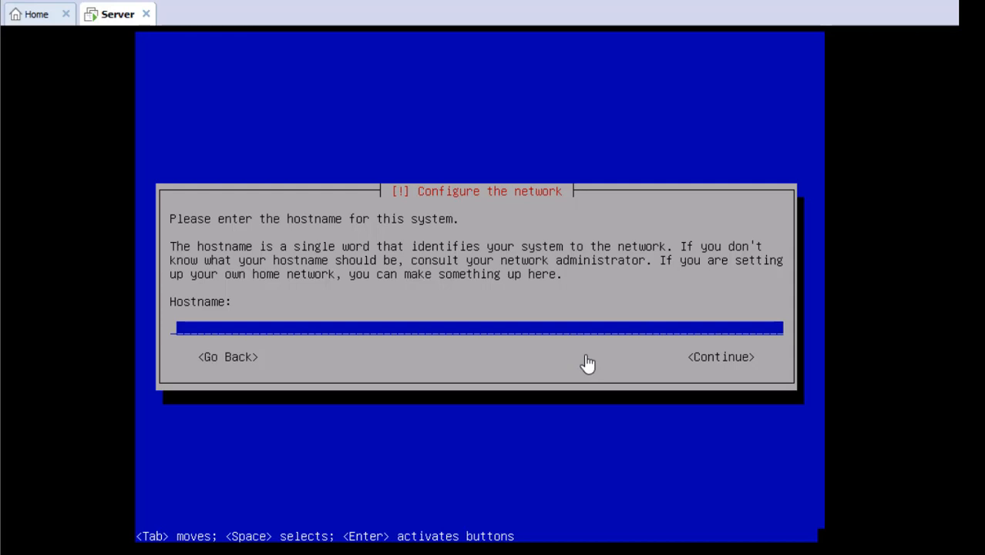
text(server)
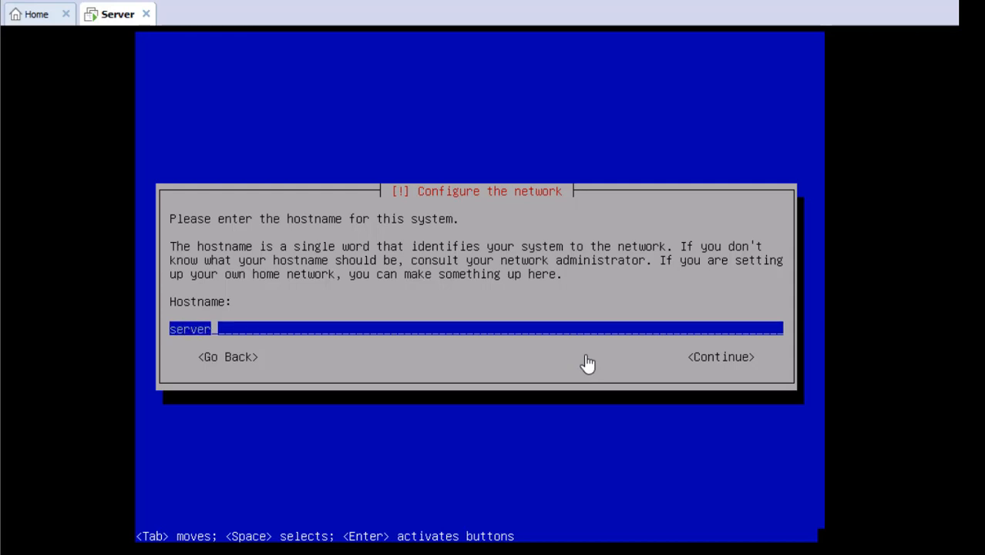
key(Tab)
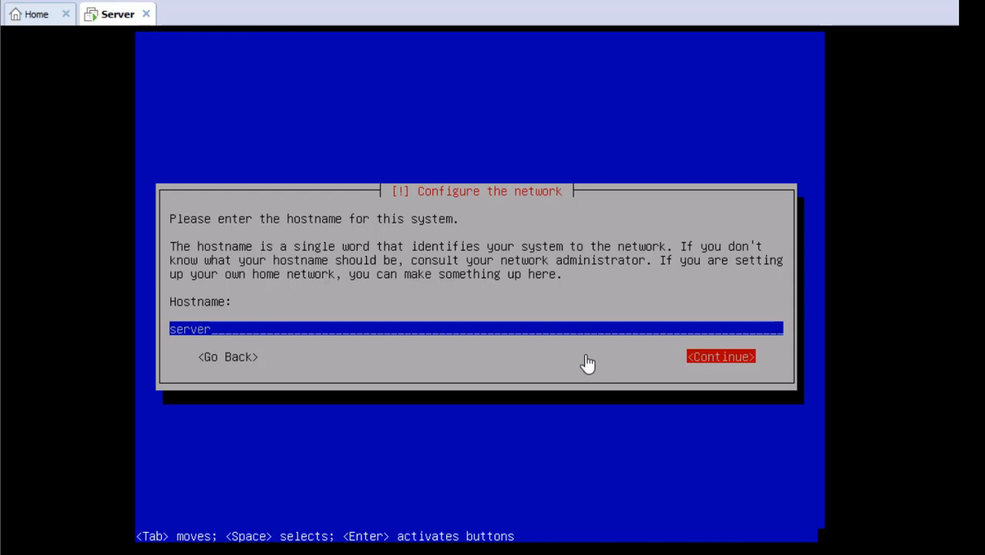
key(Return)
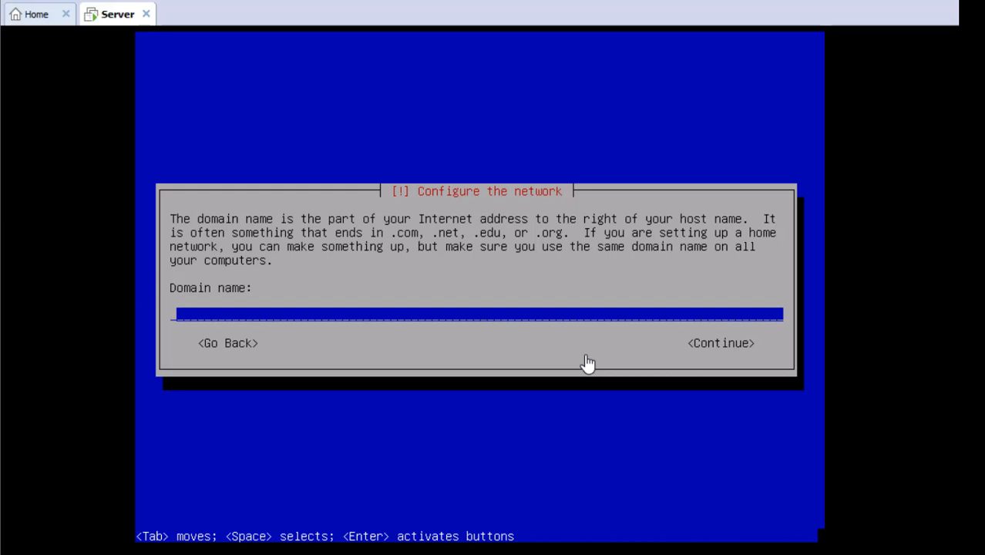
Step: Enter smkn1abang.com as the domain name, fixing the typo, and confirm it
text(smkn1abang.cm)
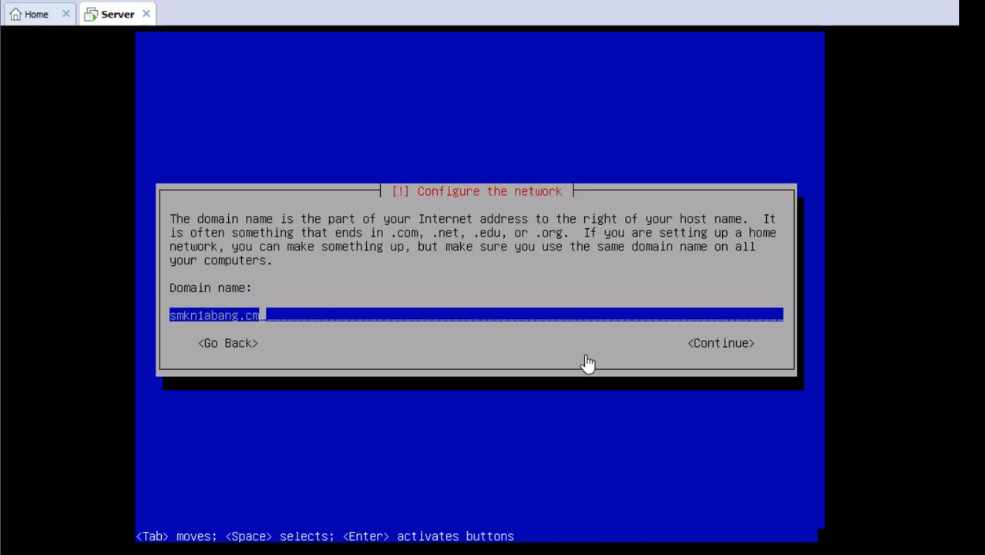
key(BackSpace)
text(om)
key(Tab)
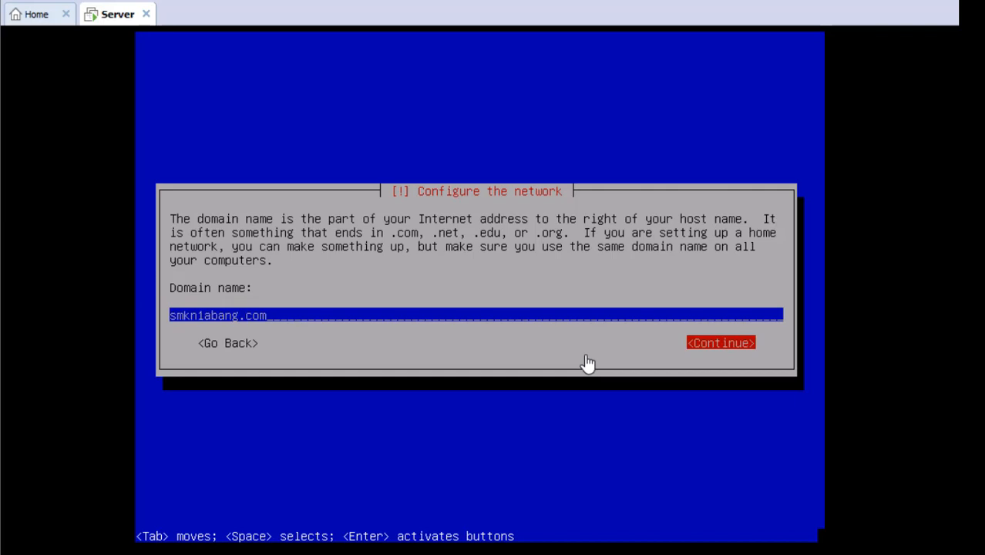
key(Return)
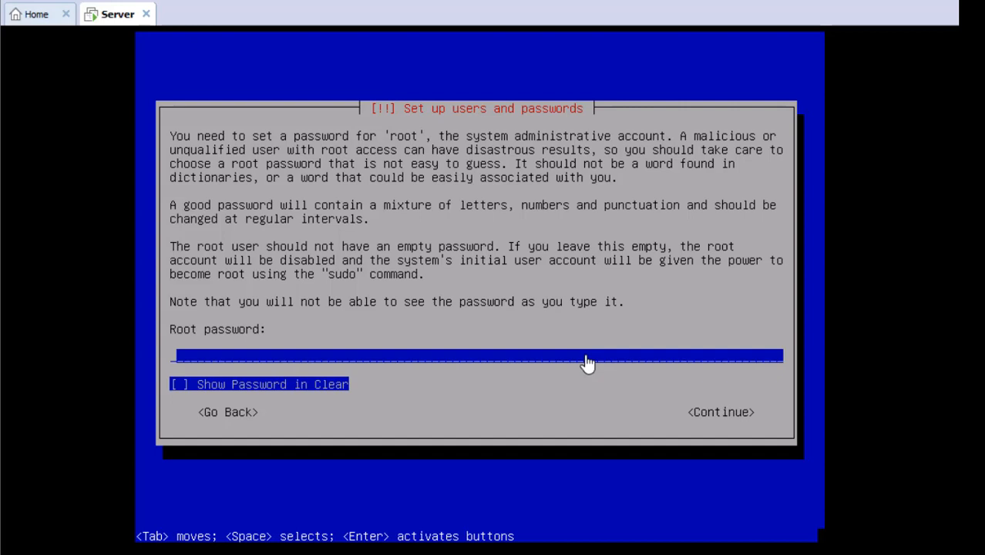
Step: Set the root password and confirm it by re-entering it
text(***)
key(Return)
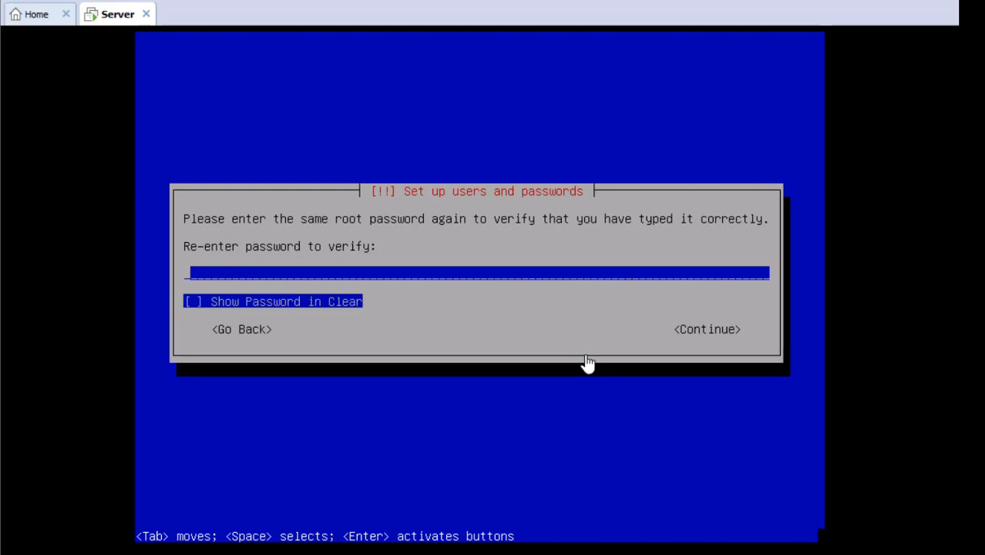
text(***)
key(Return)
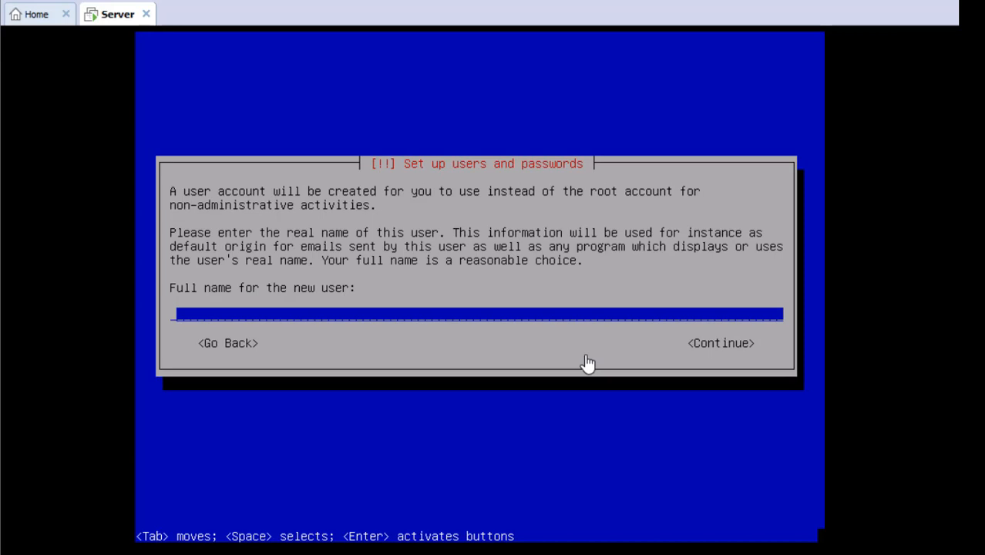
Step: Enter the new user's full name and accept the suggested username
text(TKJ SMK N 1 BANG)
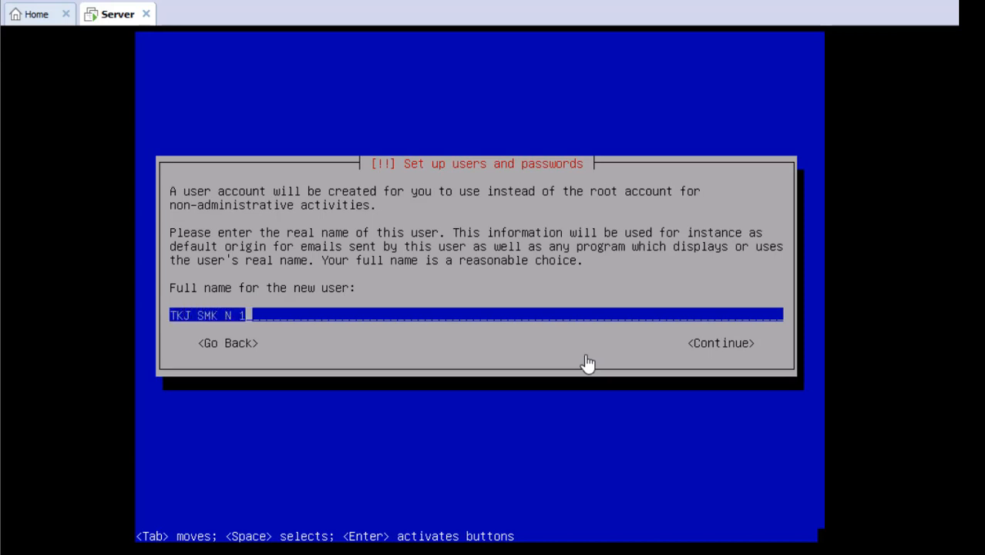
key(BackSpace)
key(BackSpace)
key(BackSpace)
key(BackSpace)
text(Abang)
key(Return)
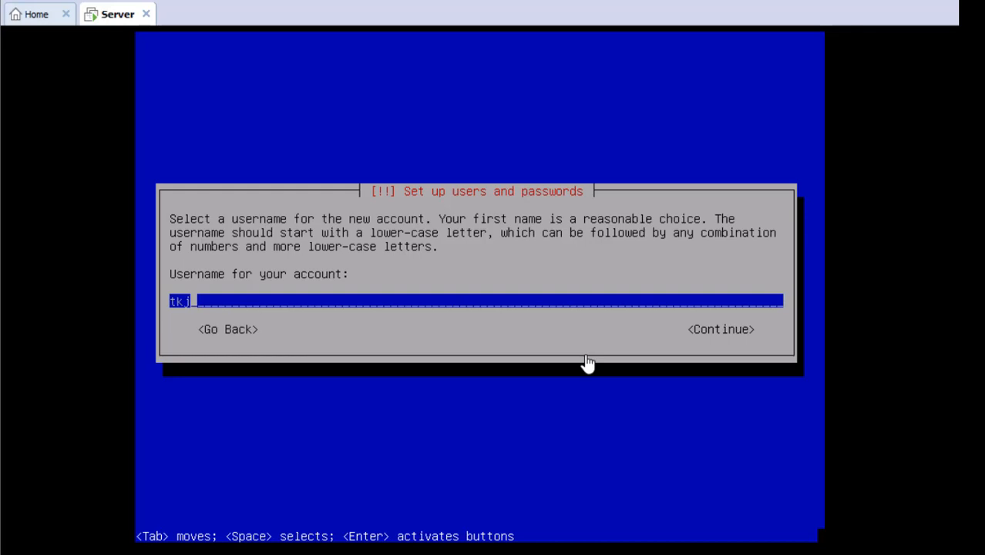
key(Return)
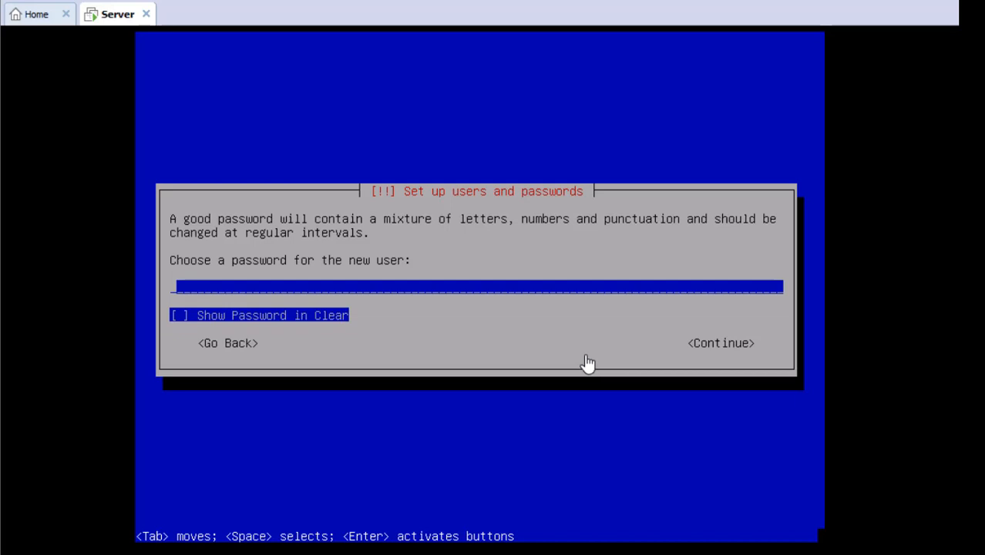
Step: Set the new user's password and verify it
text(***)
key(Return)
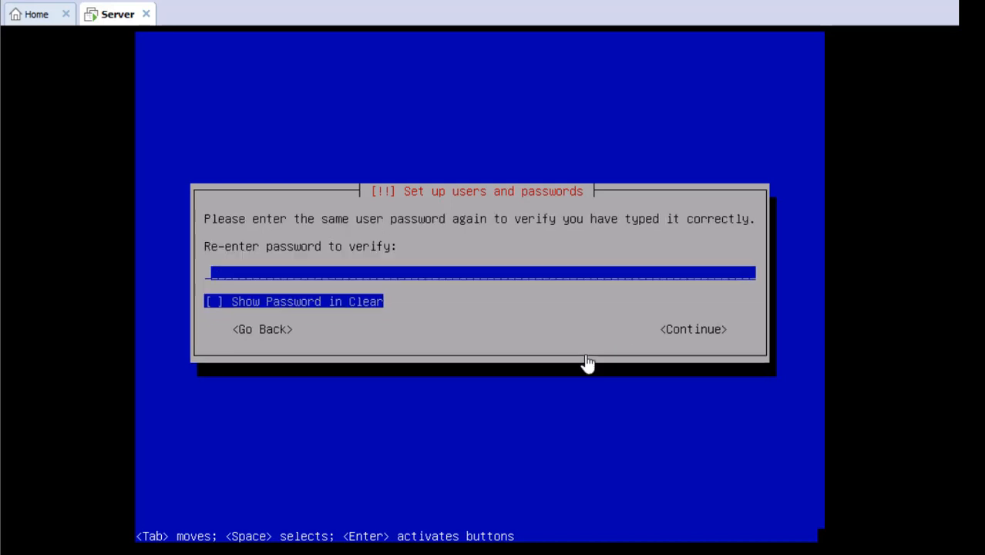
text(***)
key(Return)
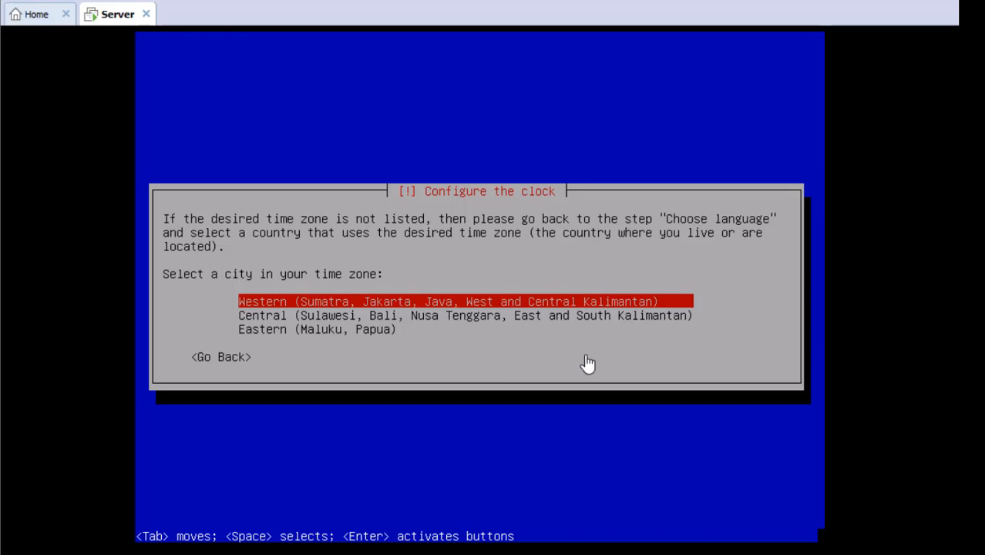
Step: Choose the Central (Sulawesi, Bali, Nusa Tenggara, East and South Kalimantan) time zone
key(Down)
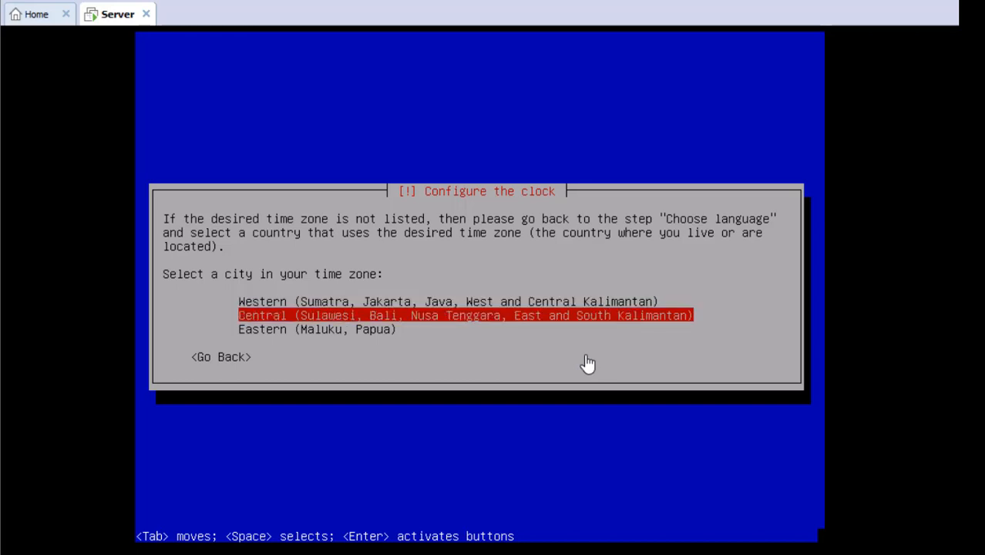
key(Up)
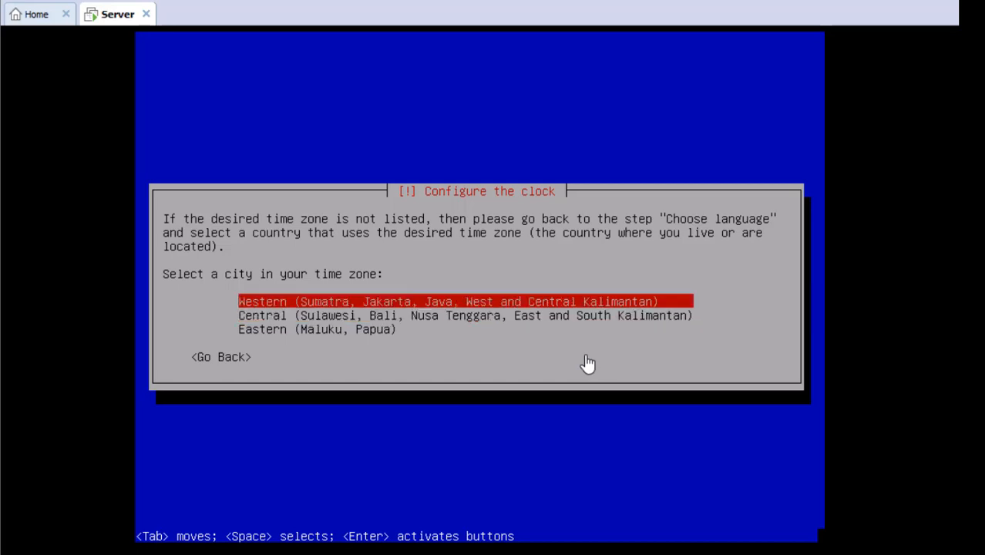
key(Down)
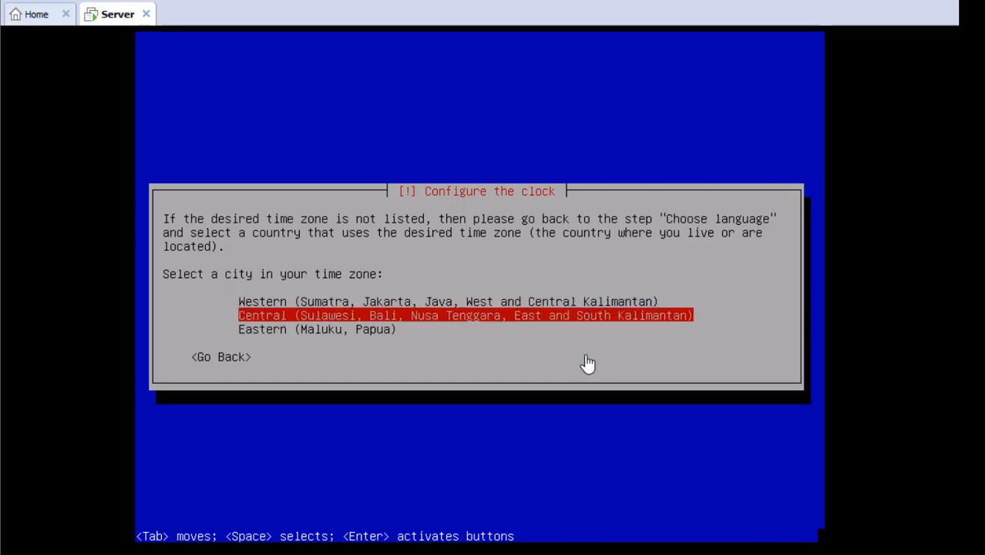
key(Down)
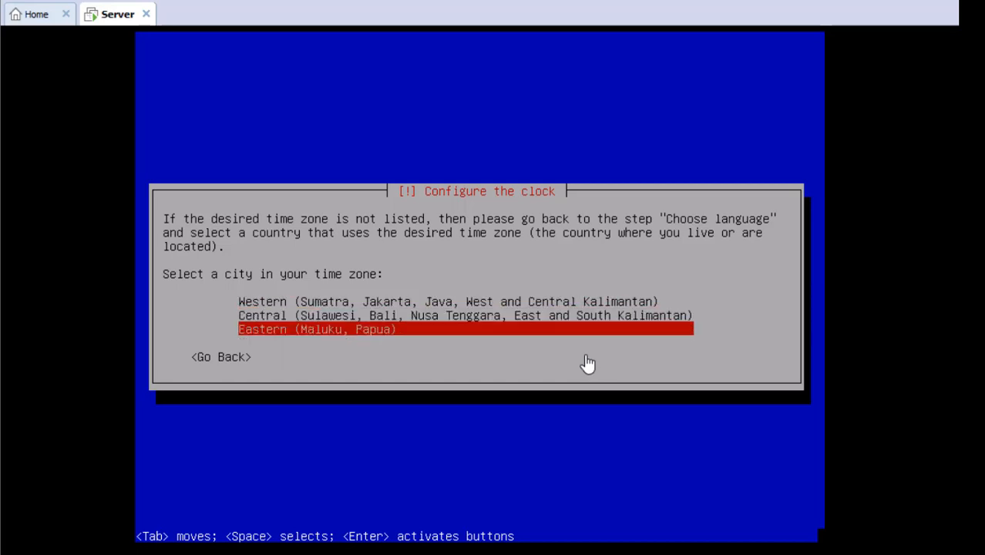
key(Up)
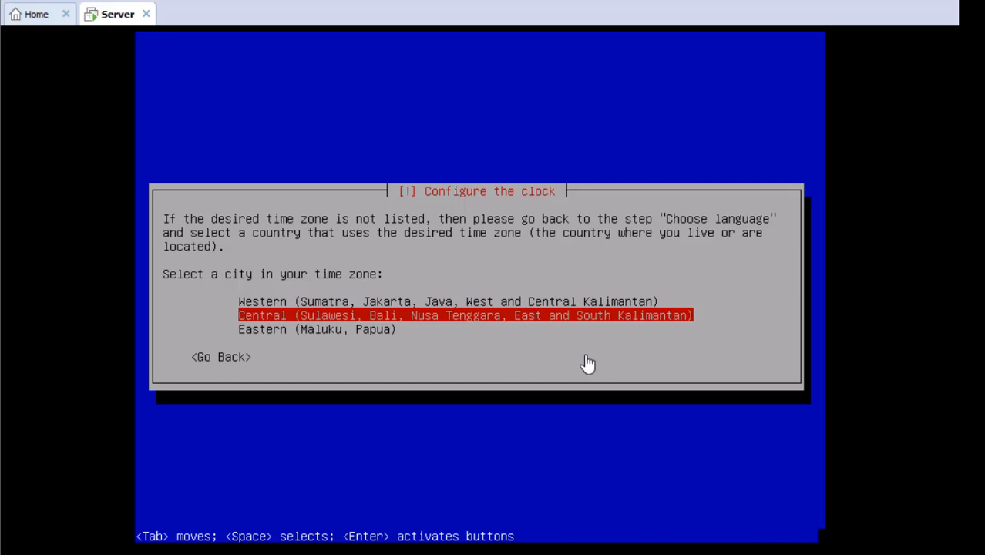
key(Return)
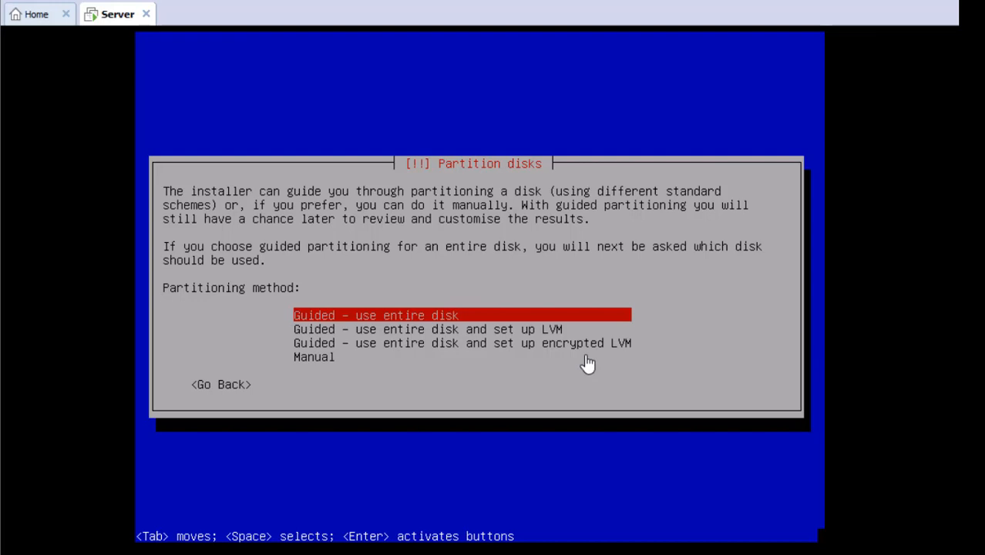
Step: Select Manual as the partitioning method
key(Down)
key(Down)
key(Down)
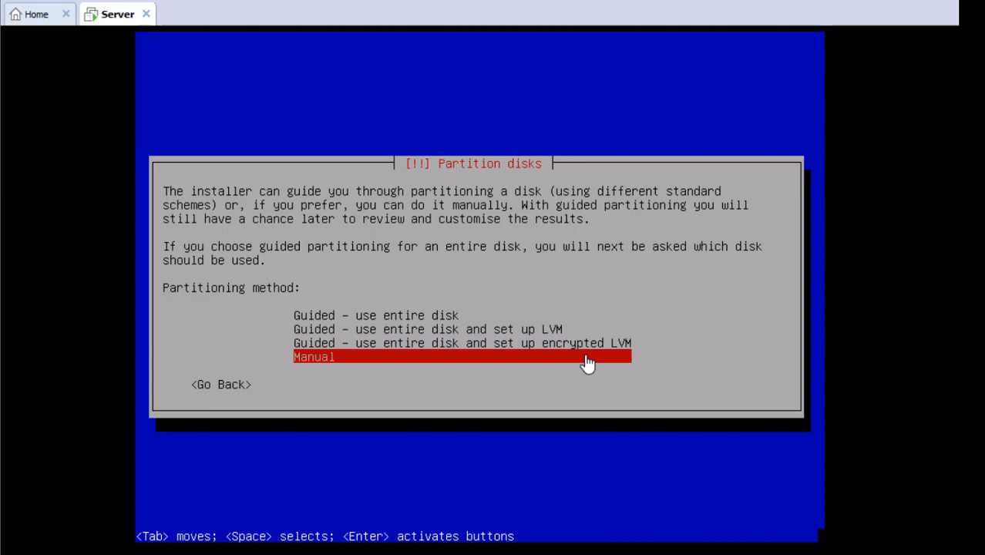
key(Up)
key(Up)
key(Up)
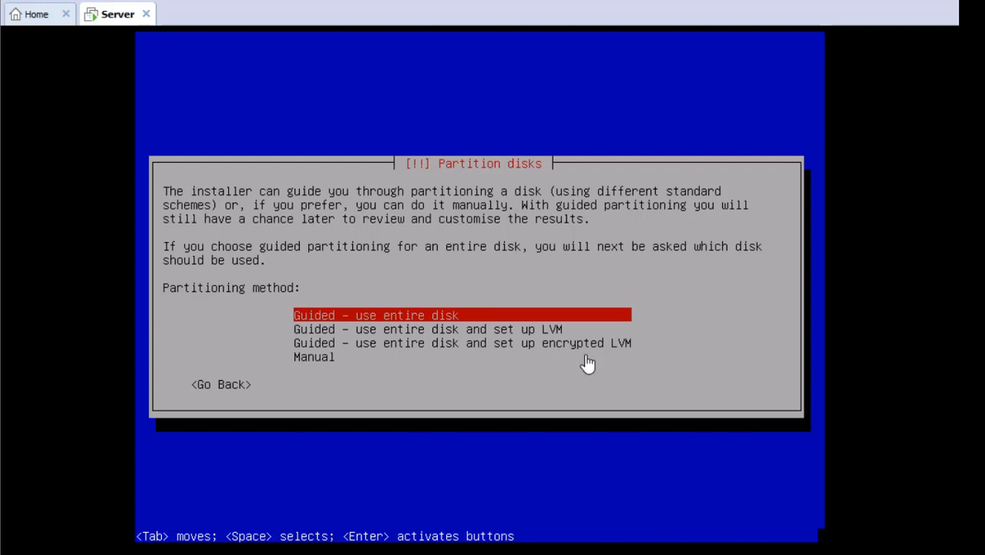
key(Down)
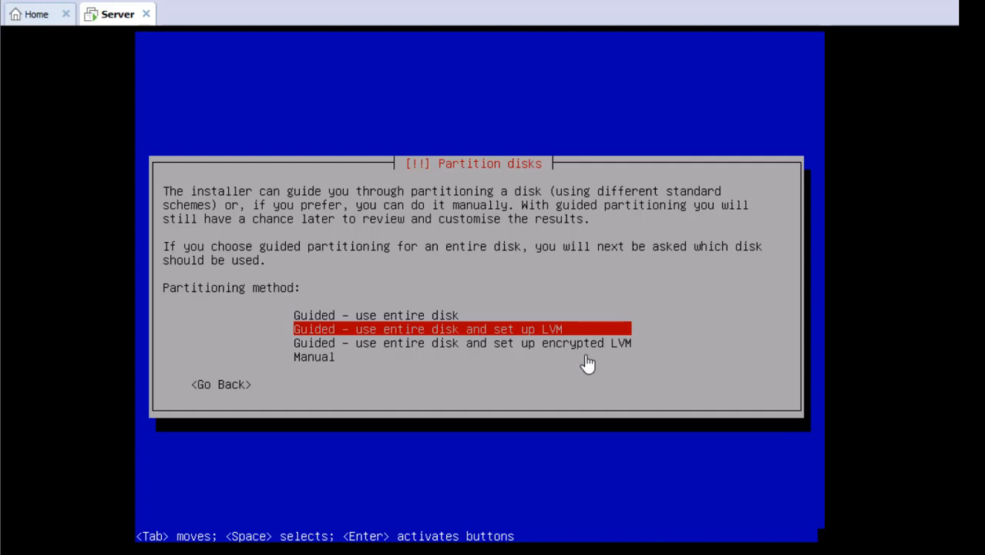
key(Down)
key(Down)
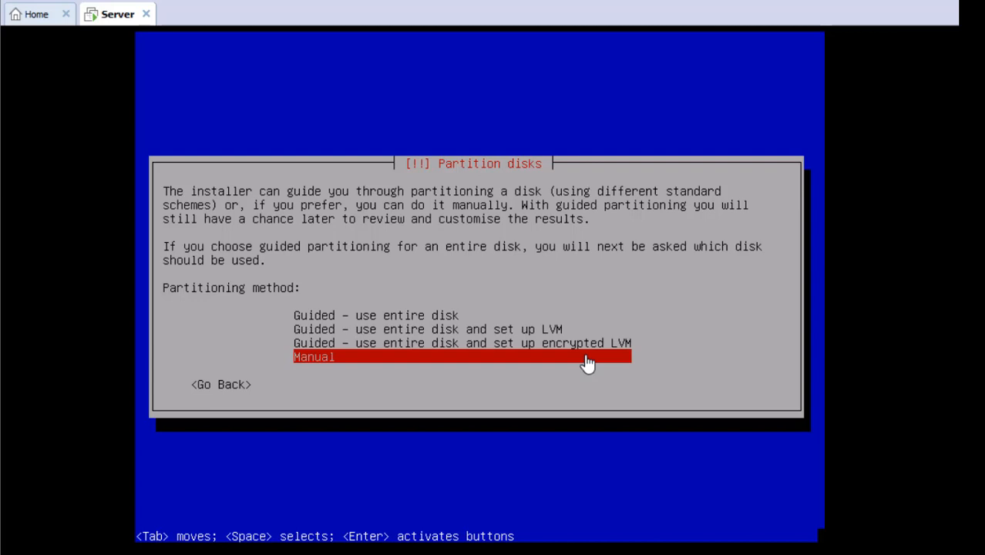
key(Return)
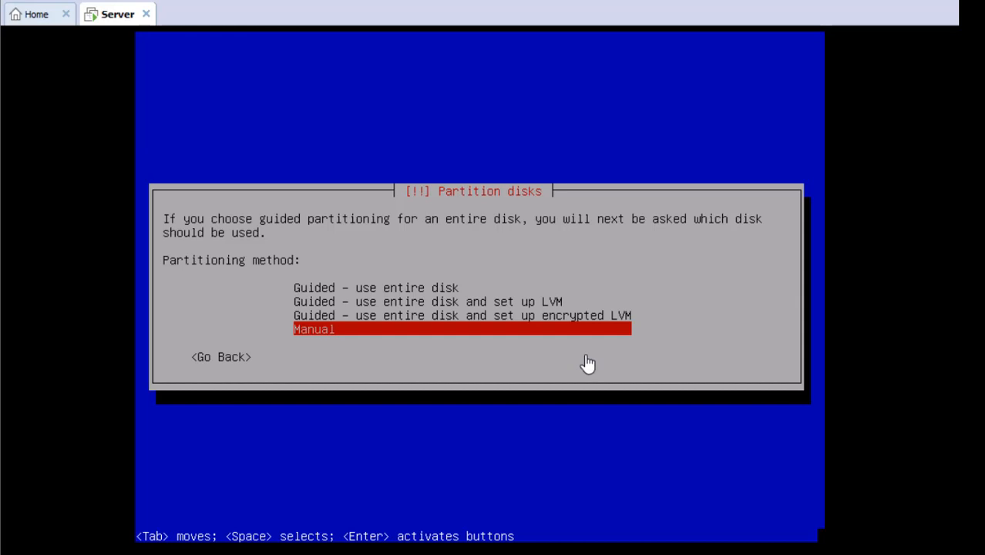
key(Return)
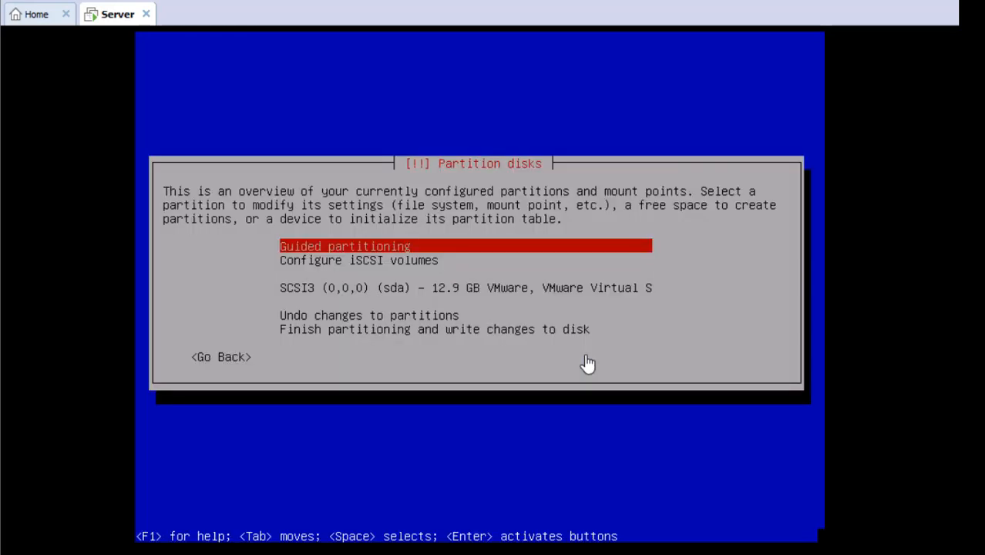
Step: Select the SCSI3 (0,0,0) (sda) 12.9 GB disk for partitioning
key(Down)
key(Down)
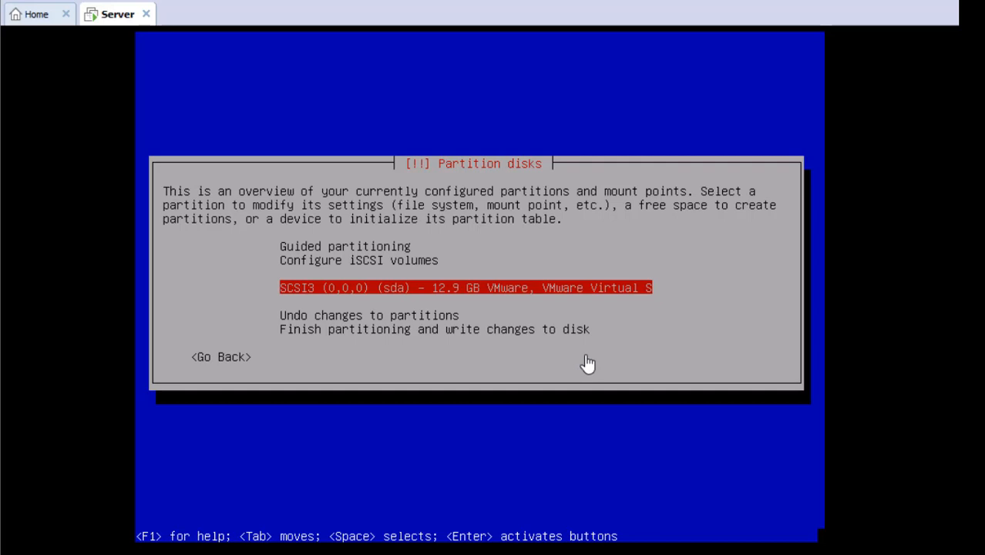
key(Return)
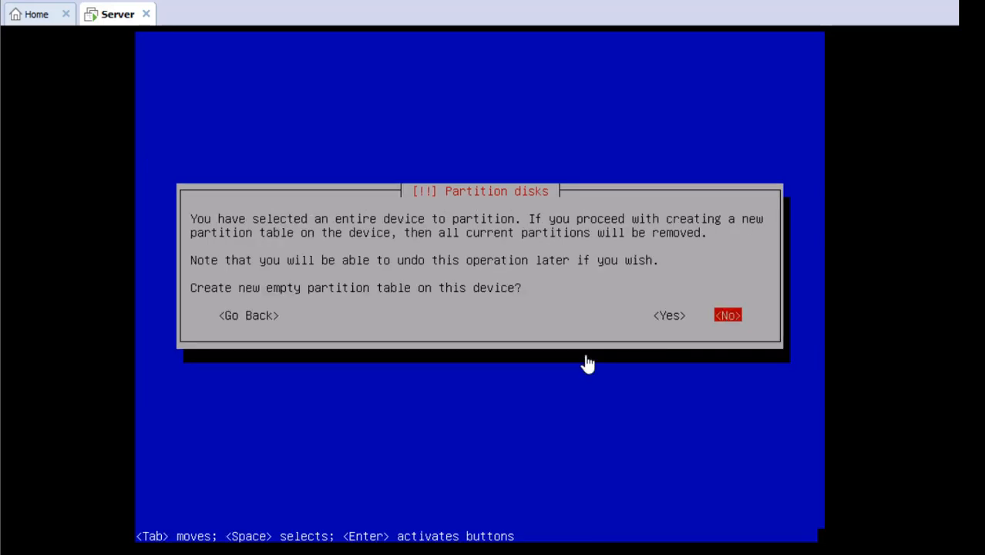
Step: Answer Yes to create the empty partition table, then back out to the partition overview
key(Left)
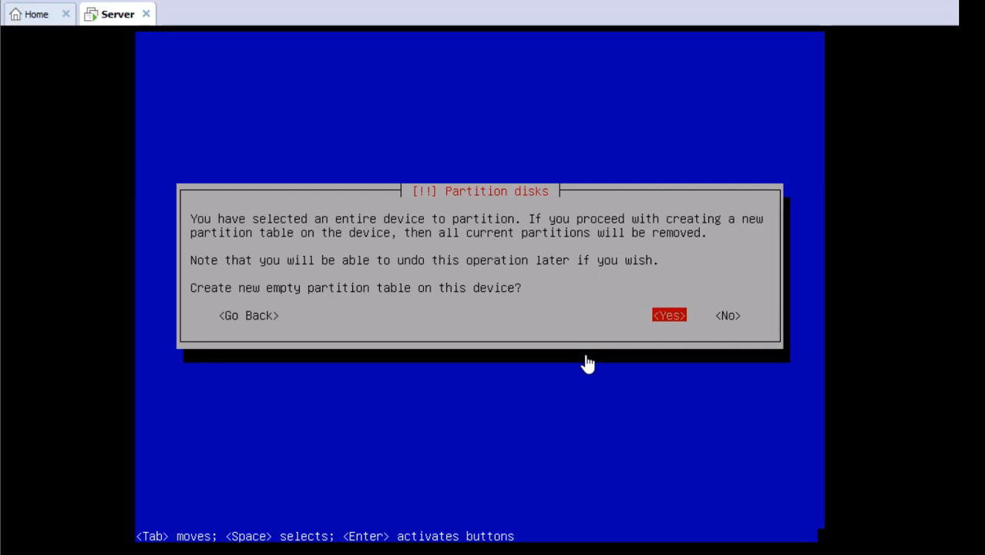
key(Return)
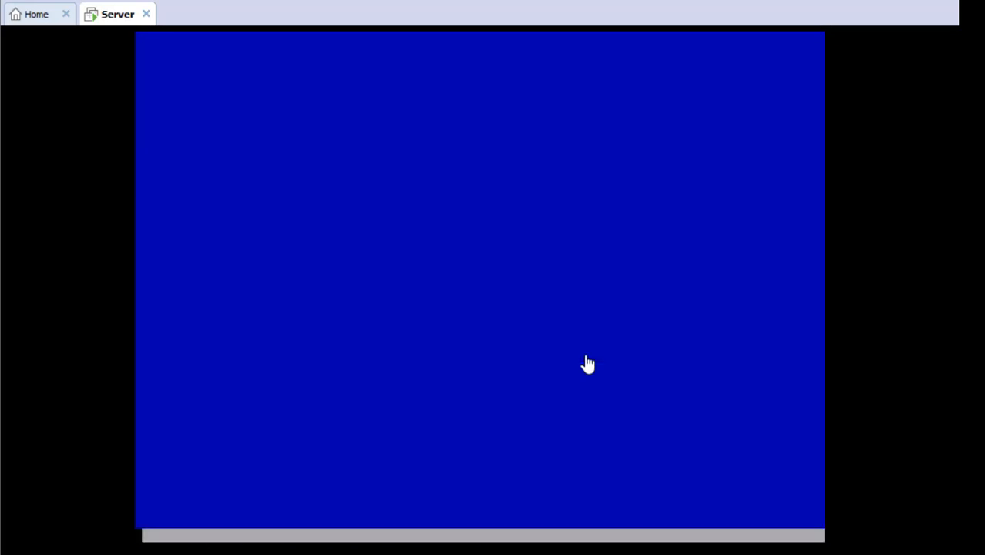
key(Down)
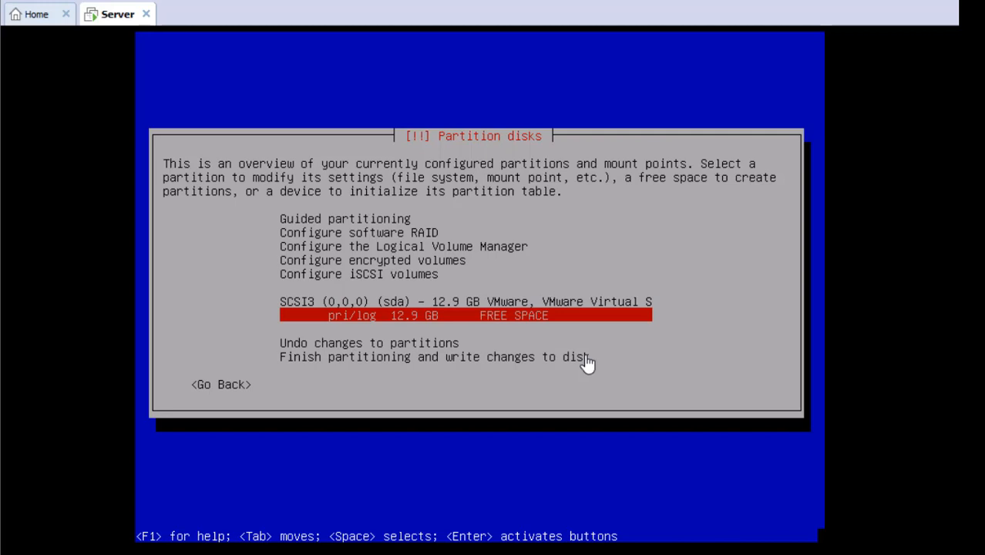
key(Return)
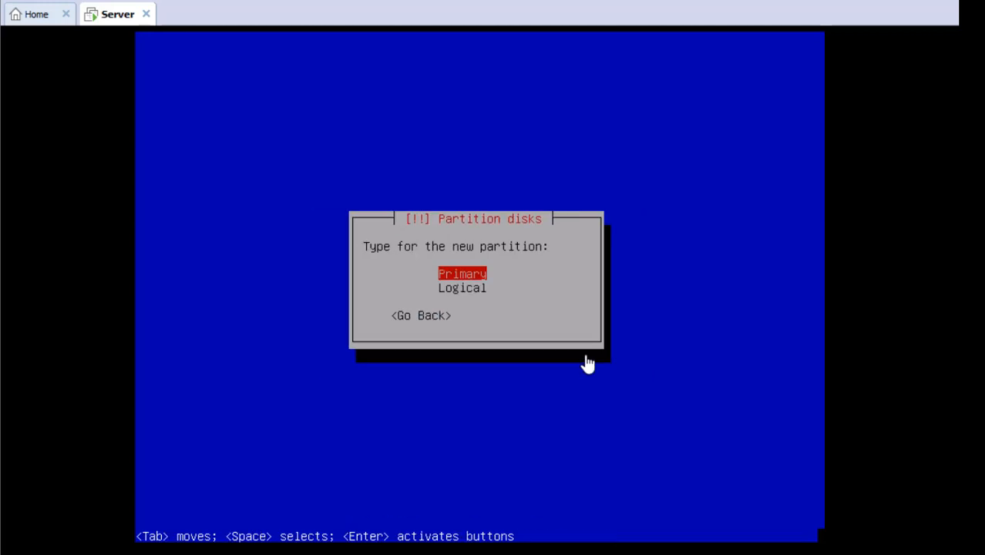
key(Tab)
key(Return)
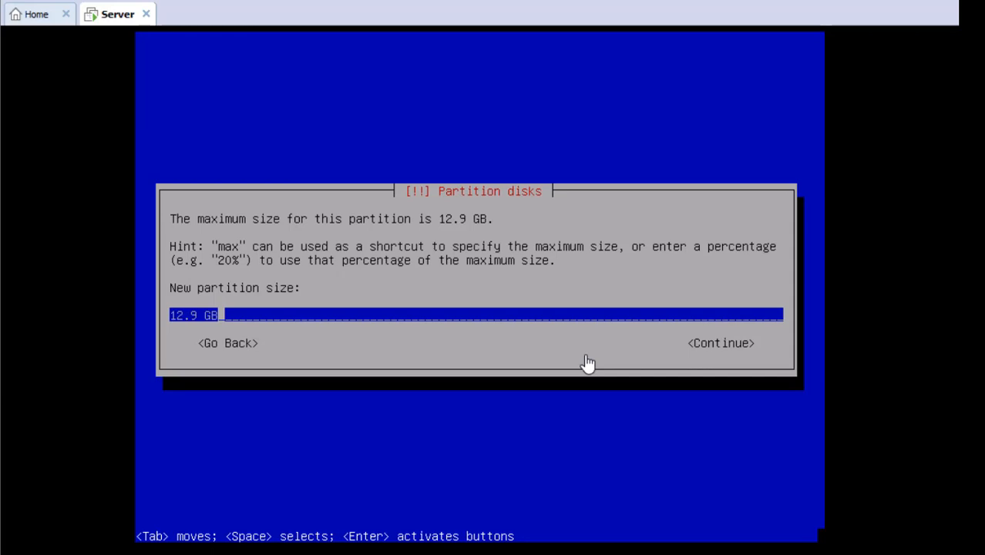
key(Tab)
key(Return)
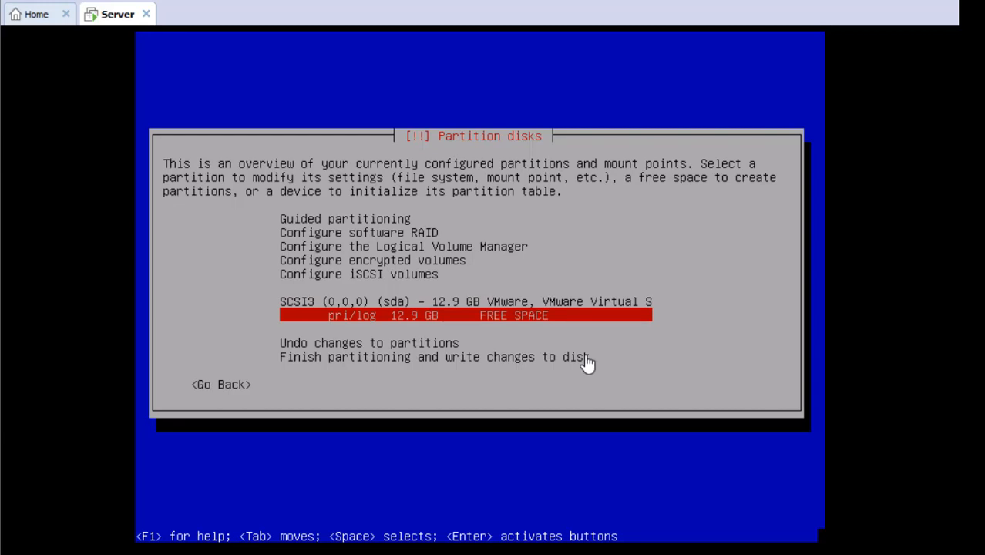
Step: Create a new partition in the free space, changing its size from 12.9 to 2 GB
key(Return)
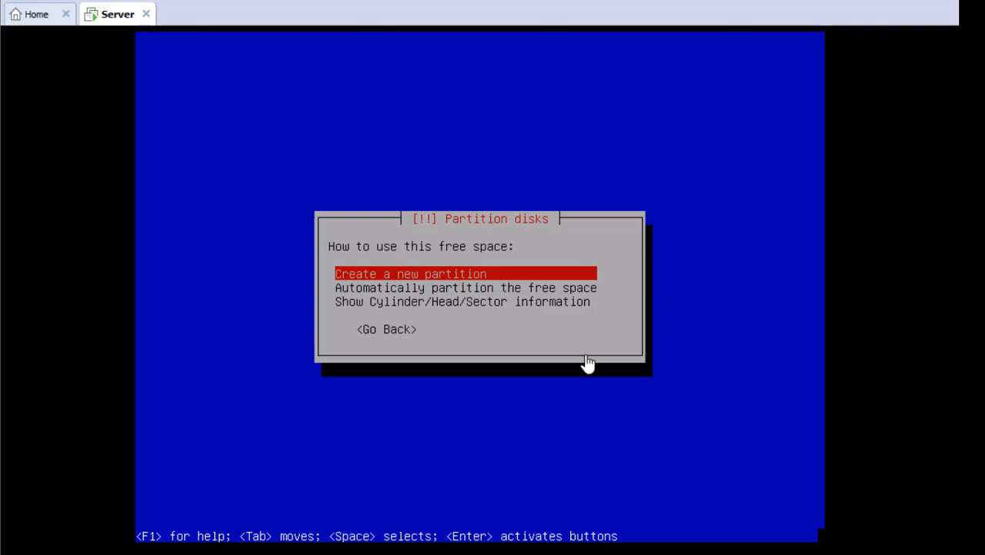
key(Return)
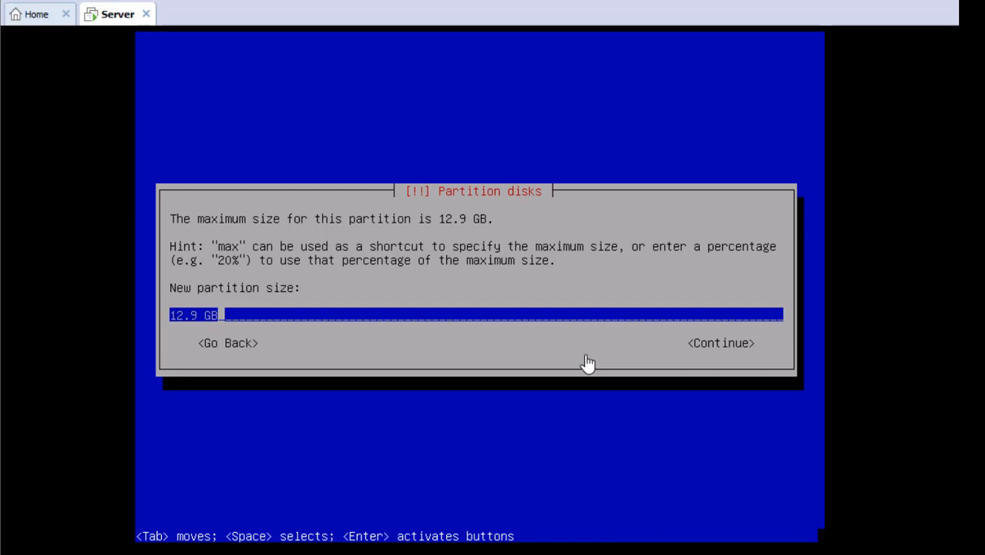
key(Left)
key(Left)
key(Left)
key(BackSpace)
key(BackSpace)
key(BackSpace)
key(BackSpace)
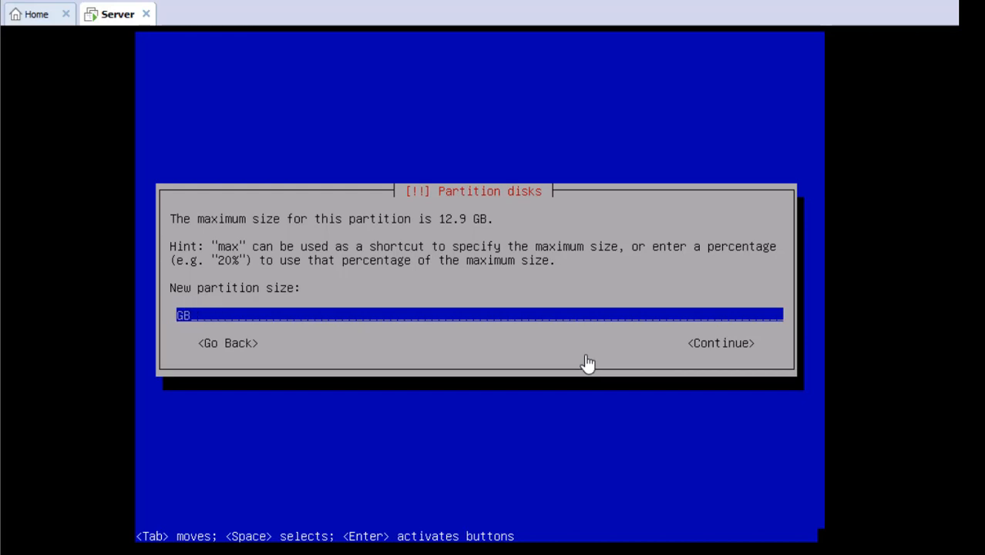
text(2)
Step: Accept the 2 GB size and make it a primary partition at the disk's beginning
key(Tab)
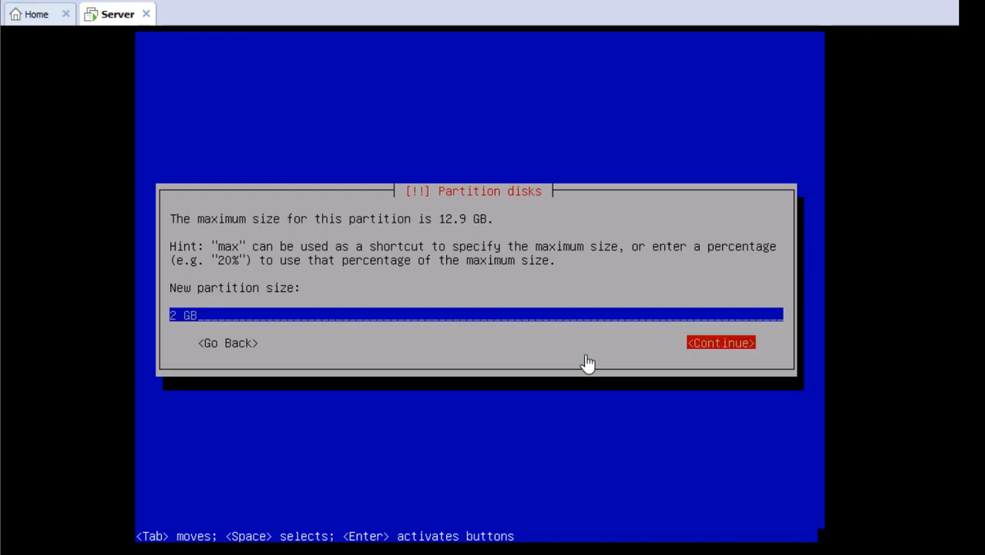
key(Return)
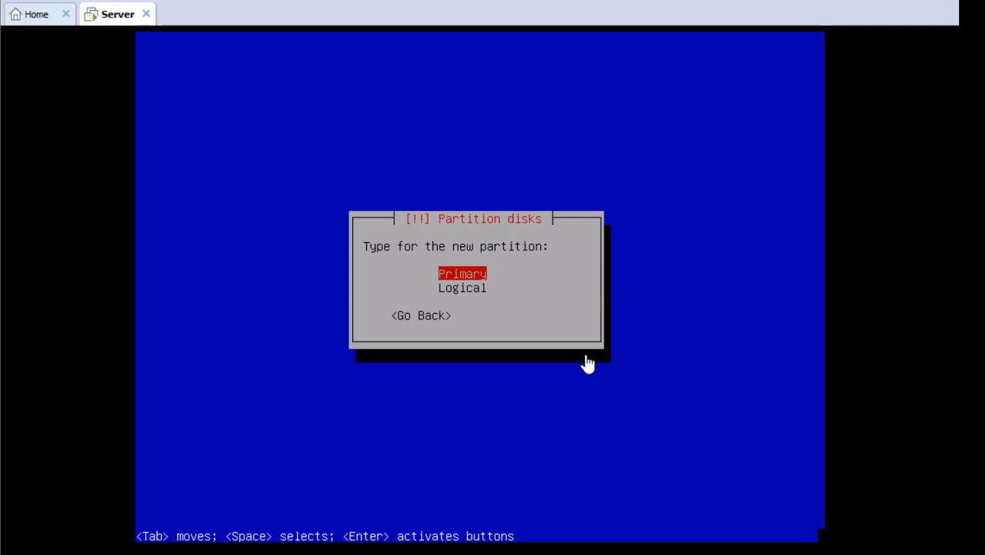
key(Return)
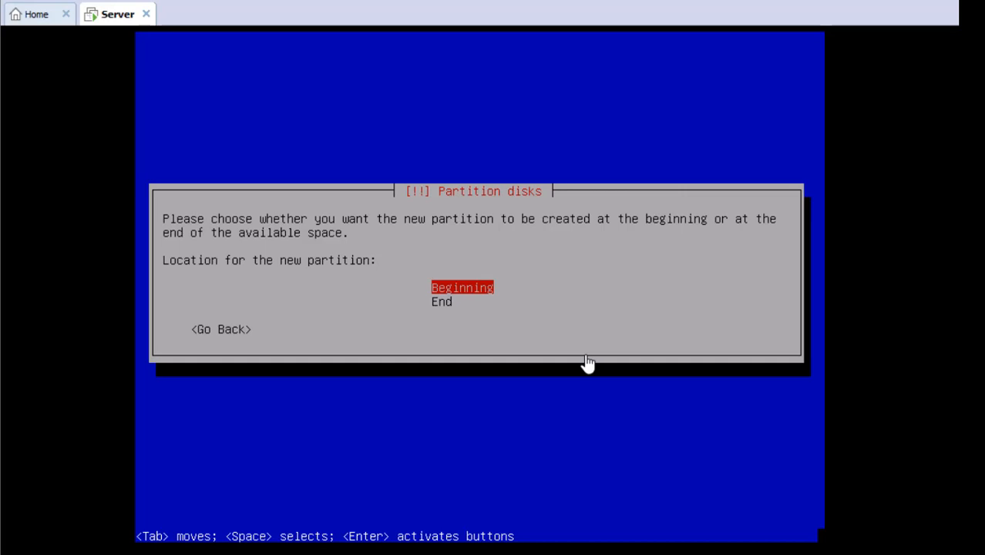
key(Return)
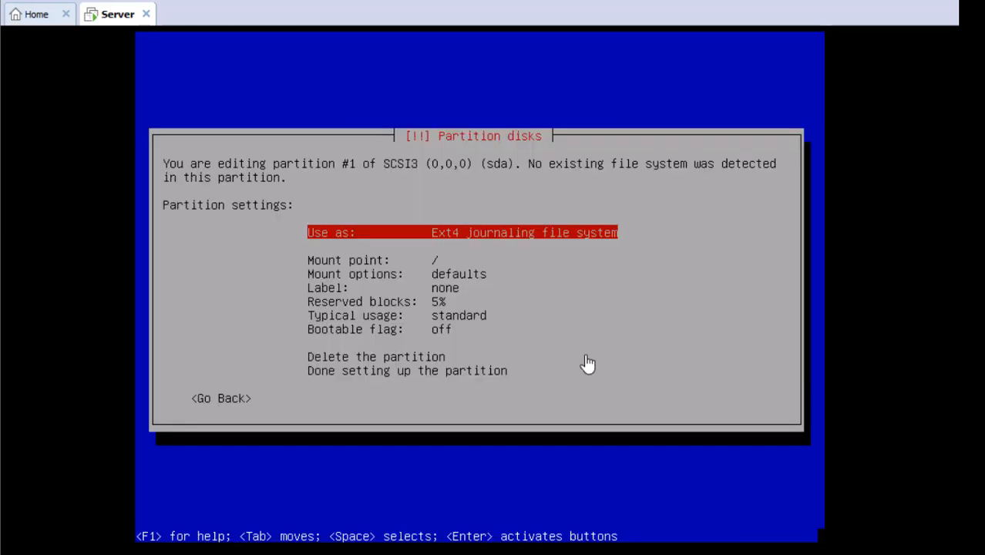
Step: Use the 2.0 GB partition #1 as swap area and finish its setup
key(Return)
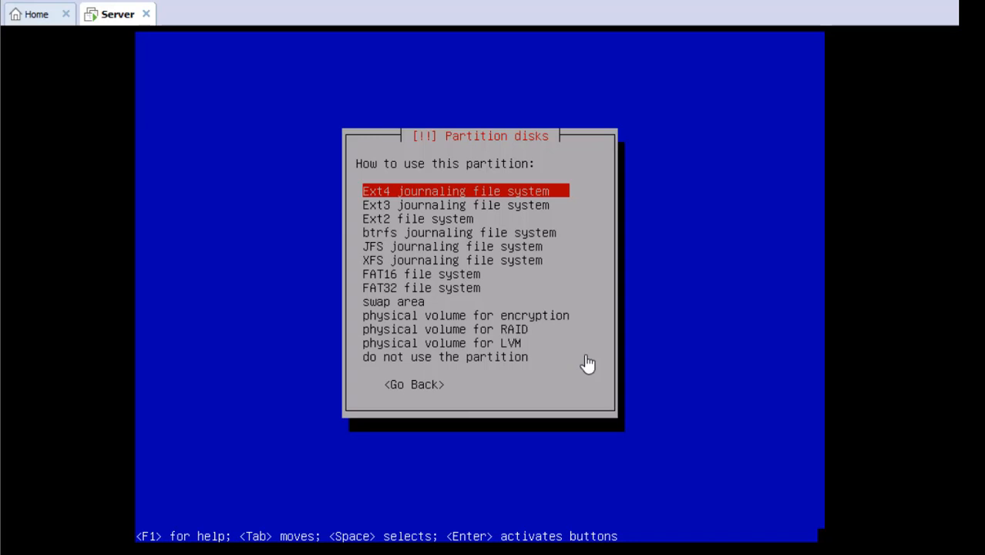
key(Down)
key(Down)
key(Down)
key(Down)
key(Down)
key(Down)
key(Down)
key(Down)
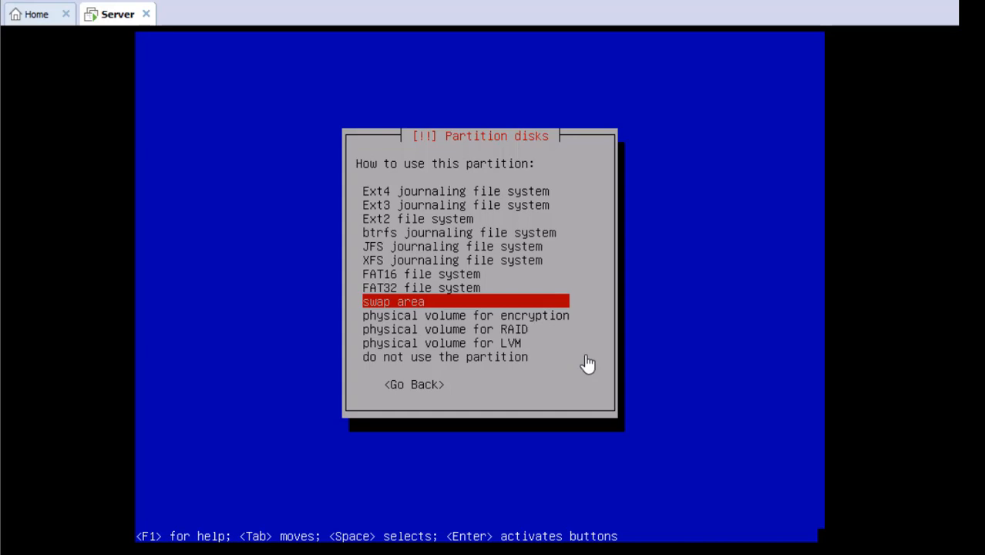
key(Return)
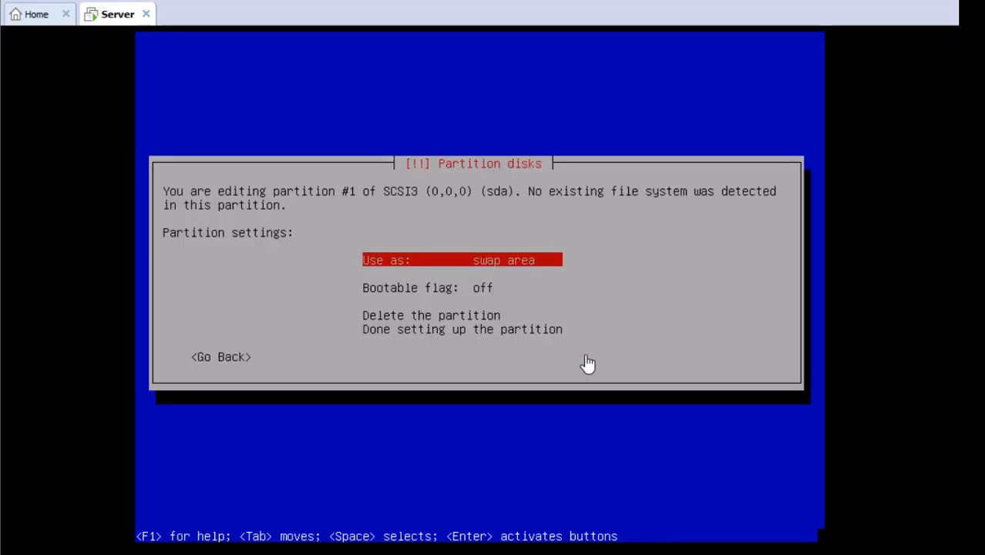
key(Down)
key(Down)
key(Down)
key(Down)
key(Down)
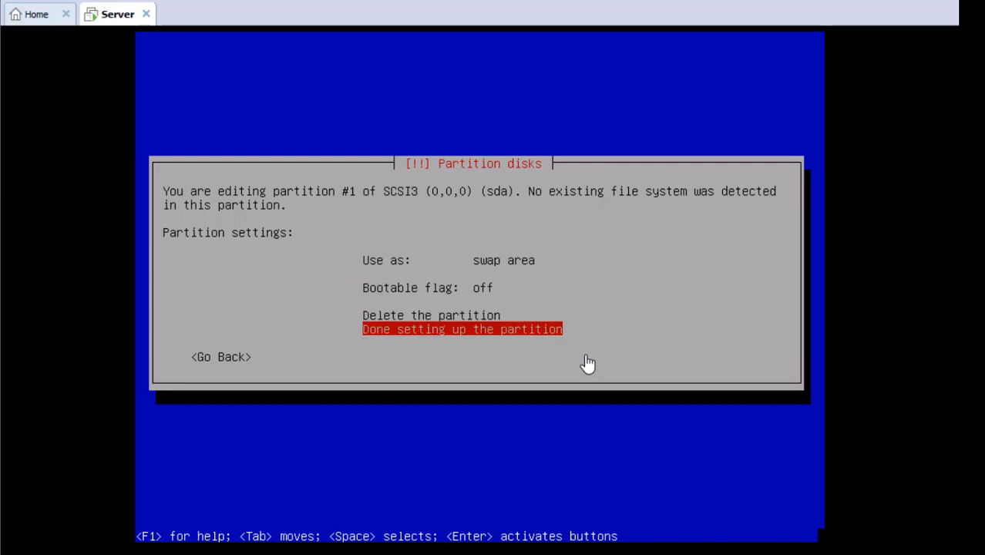
key(Return)
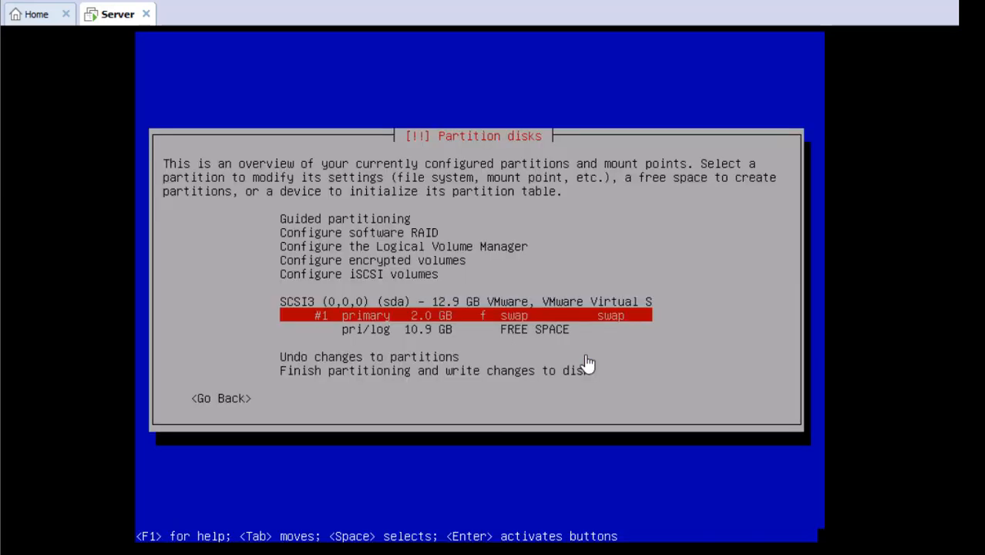
Step: Create a new 10.9 GB primary partition from the remaining free space
key(Down)
key(Up)
key(Down)
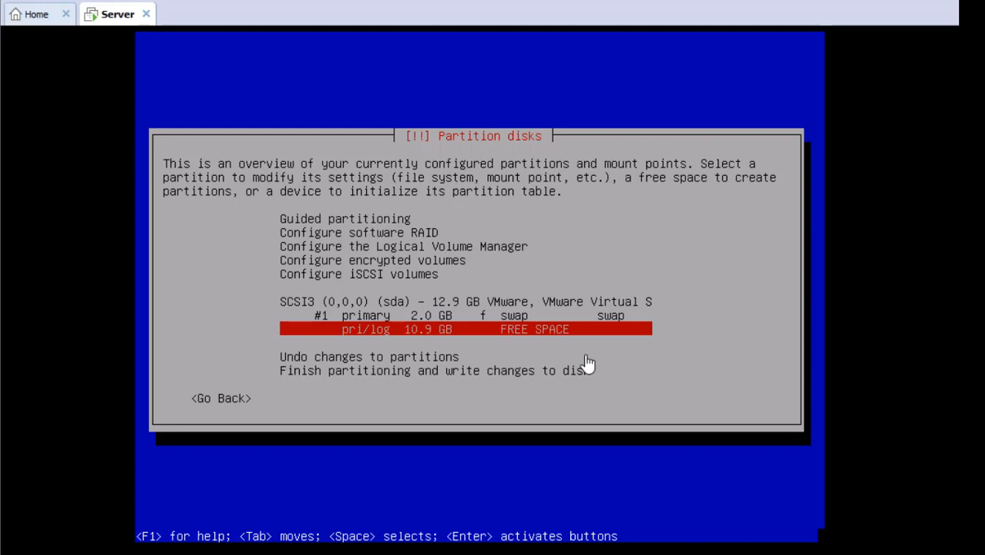
key(Return)
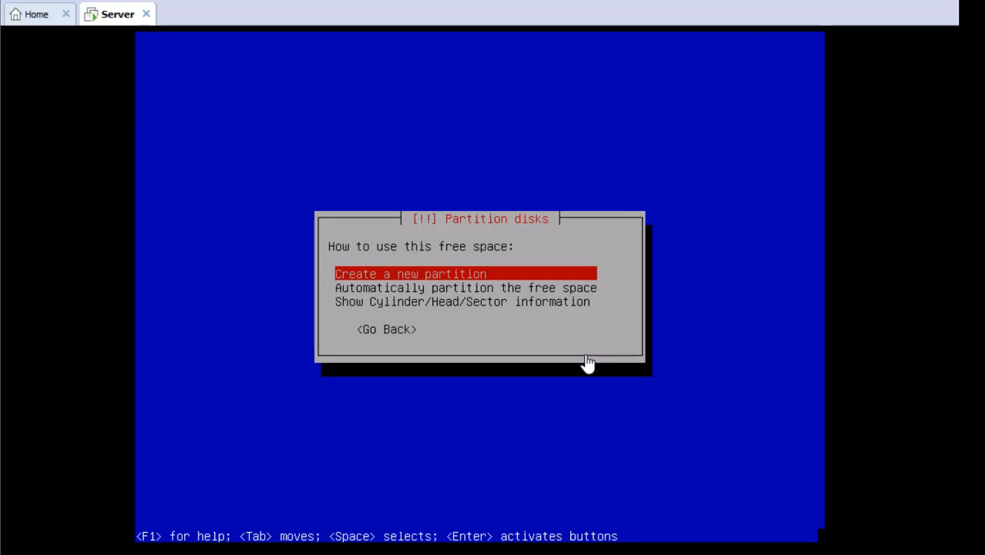
key(Return)
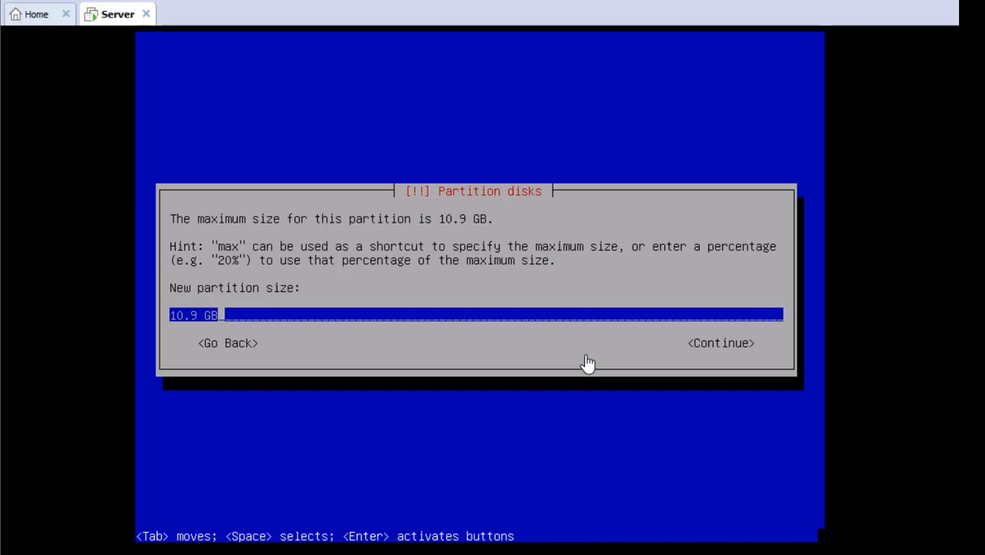
key(Return)
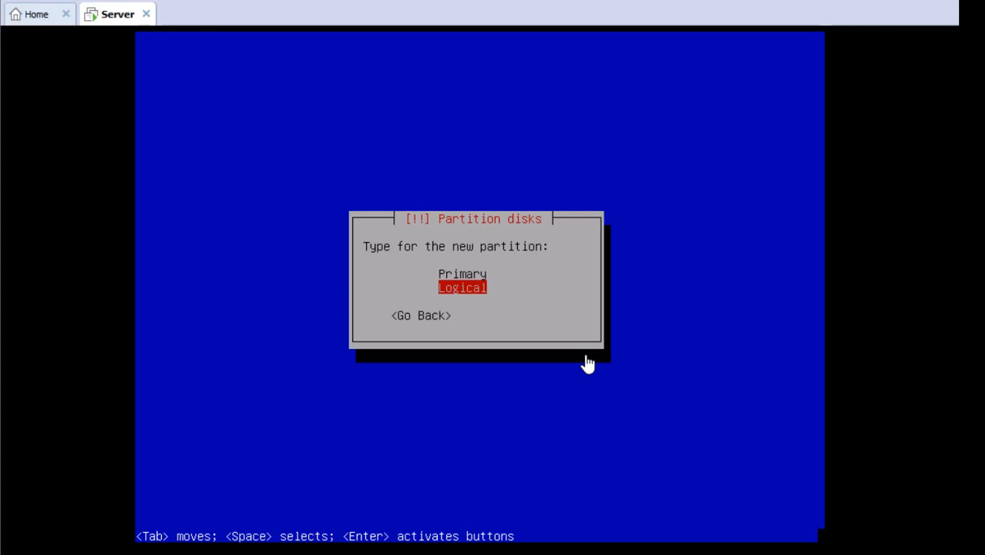
key(Up)
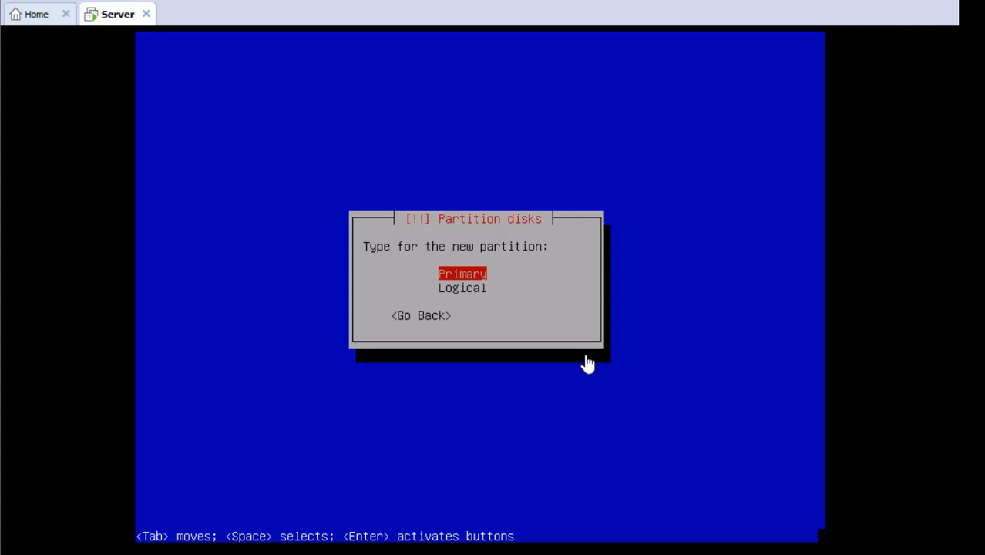
key(Return)
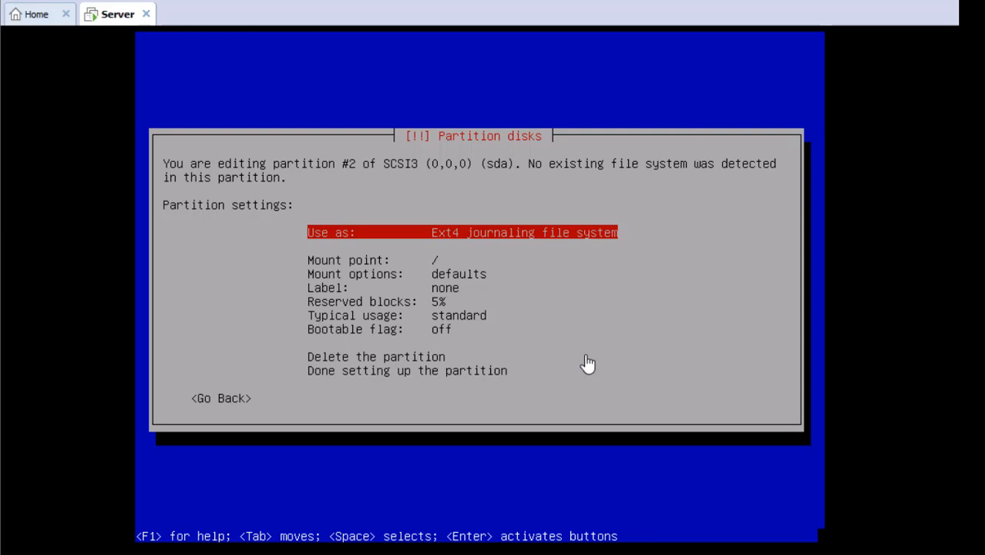
Step: Turn the bootable flag on for the 10.9 GB ext4 / partition and finish its setup
key(Down)
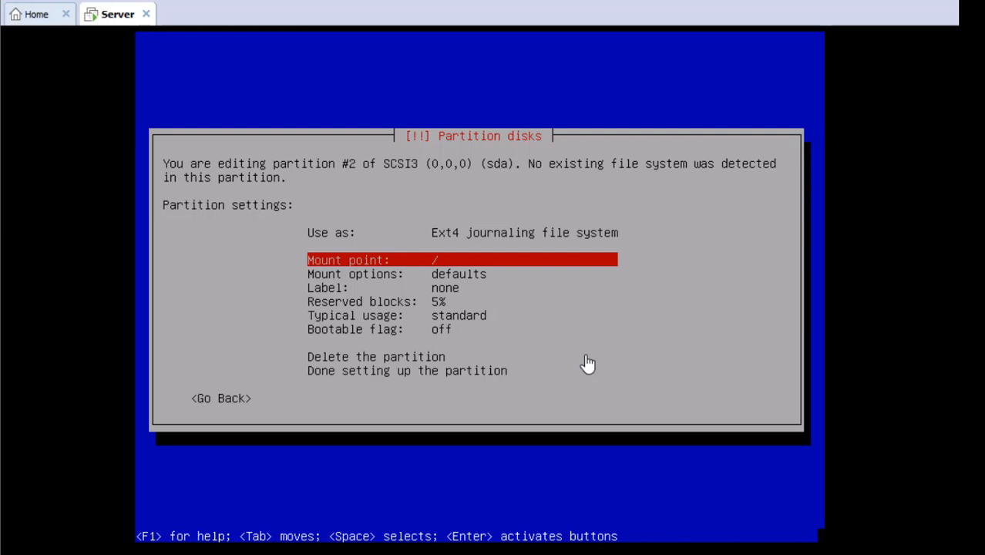
key(Down)
key(Down)
key(Down)
key(Down)
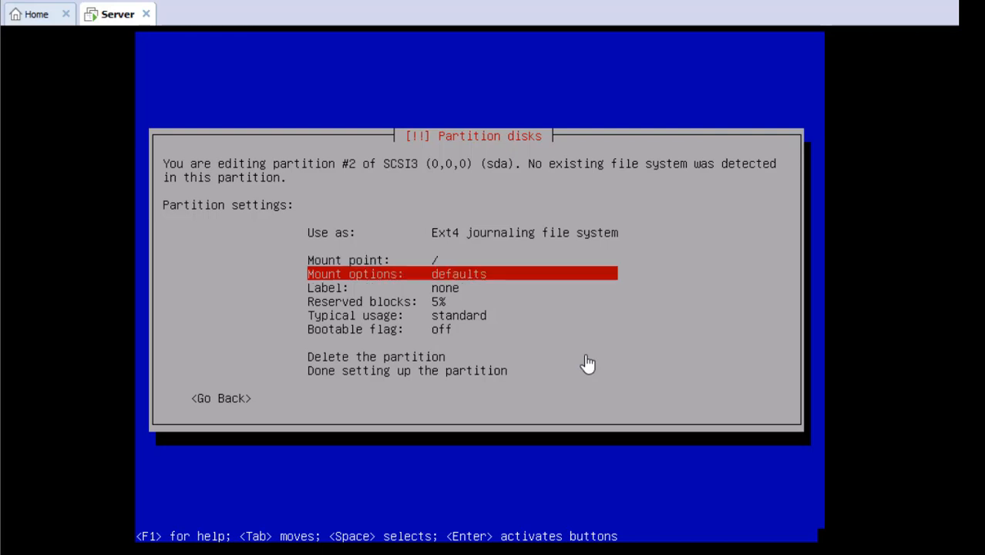
key(Down)
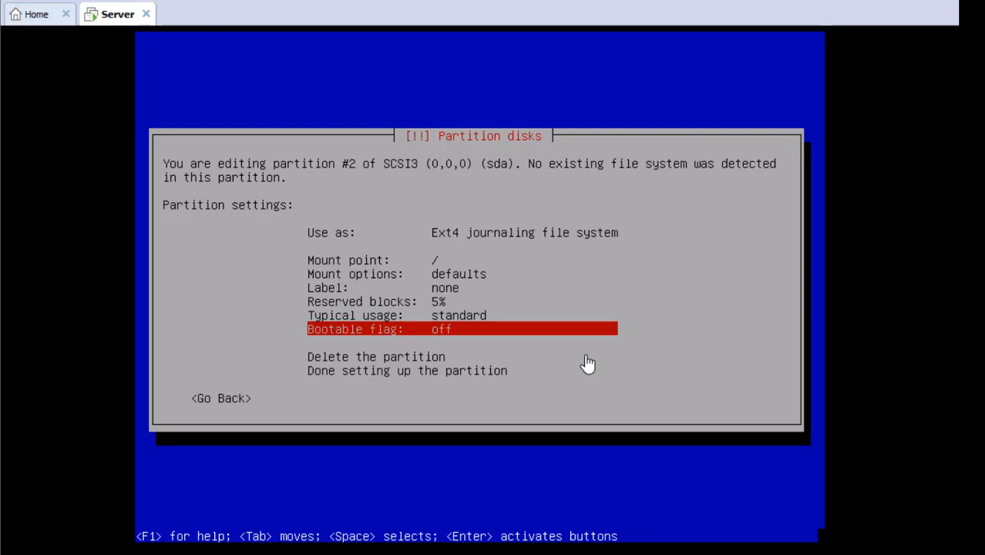
key(Return)
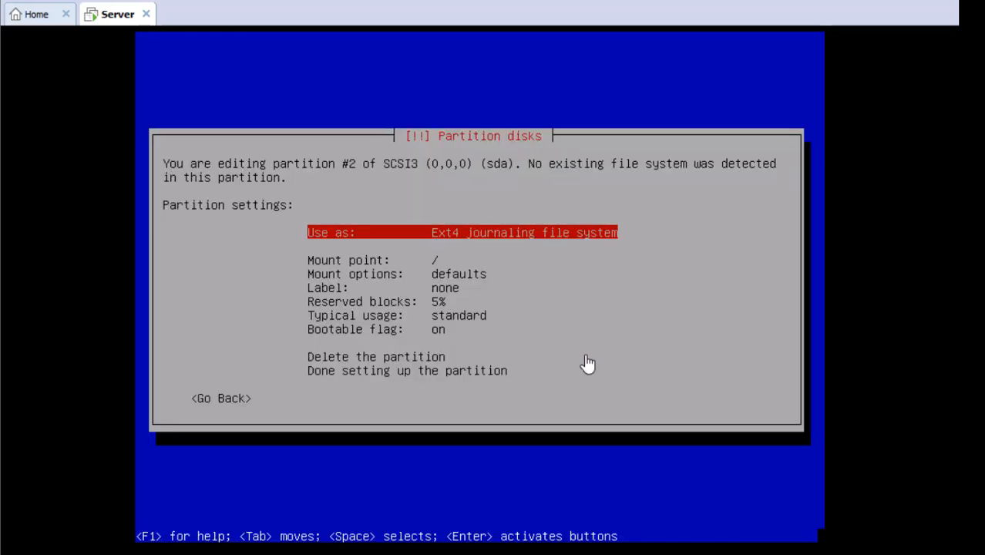
key(Down)
key(Down)
key(Down)
key(Down)
key(Down)
key(Down)
key(Down)
key(Down)
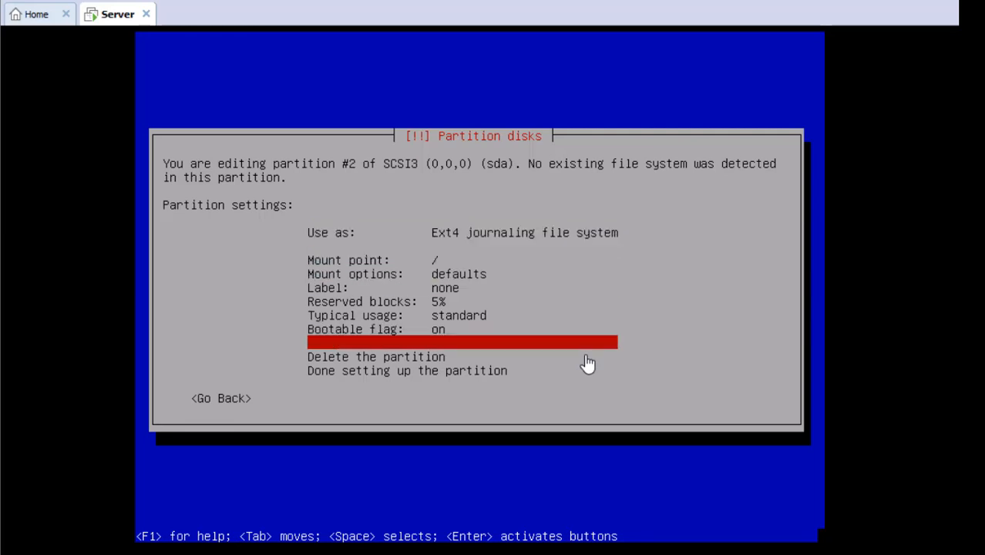
key(Up)
key(Up)
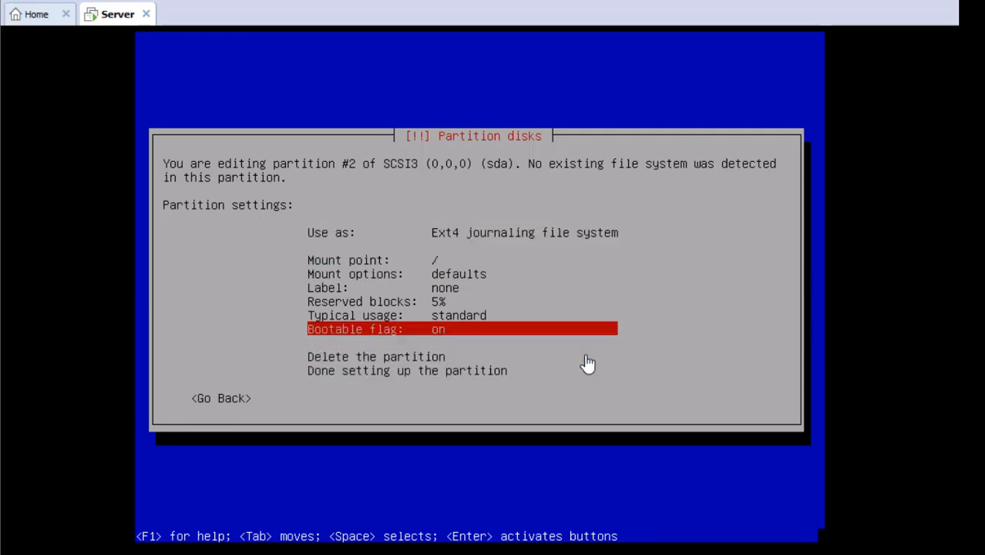
key(Down)
key(Down)
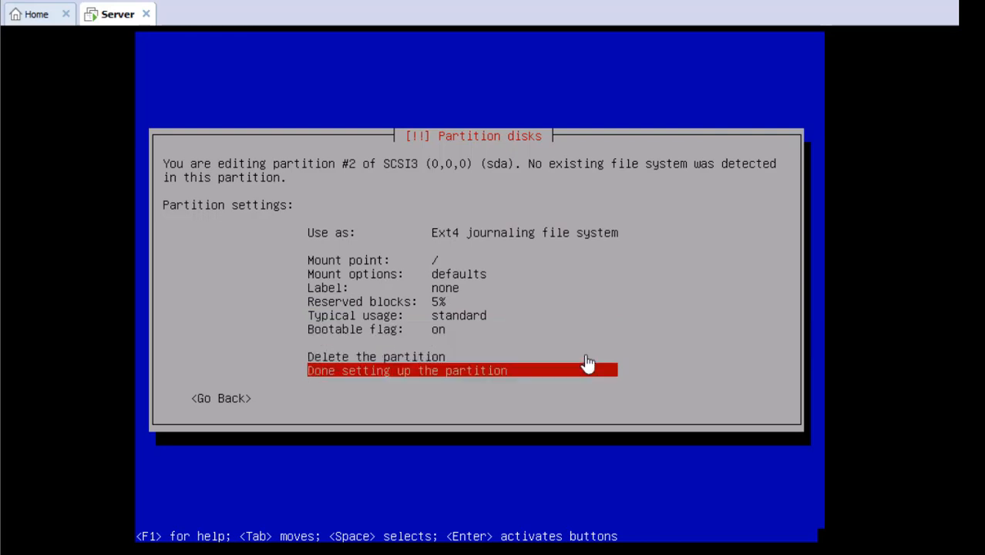
key(Return)
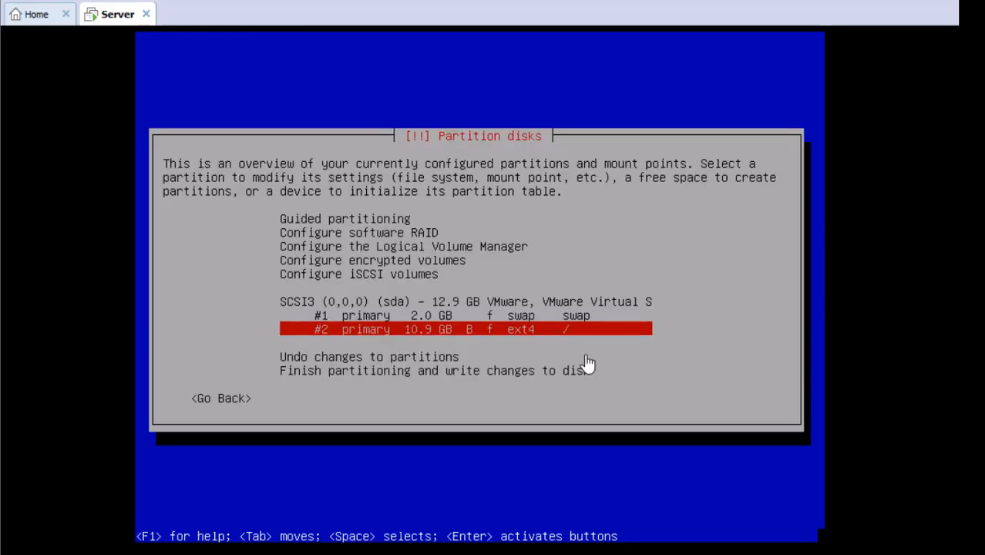
key(Up)
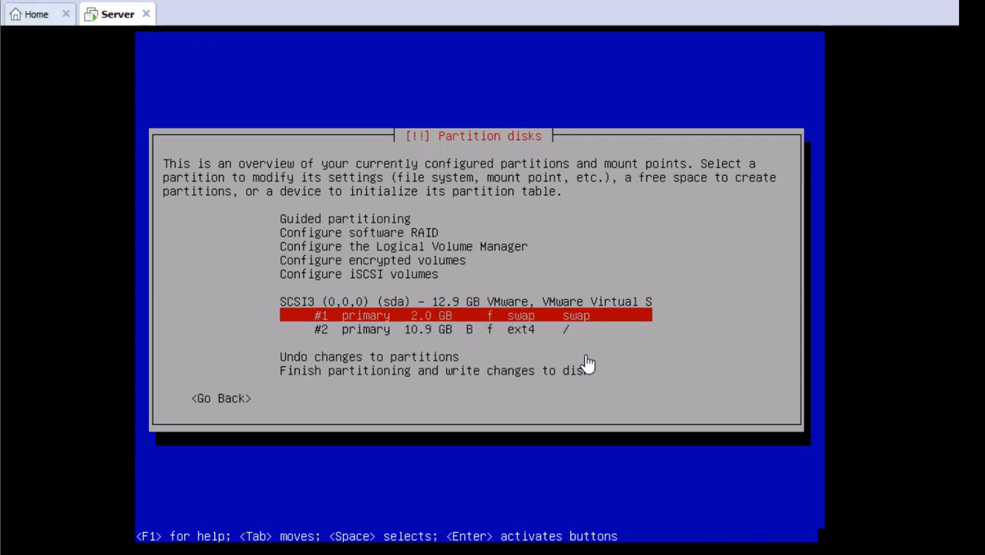
key(Down)
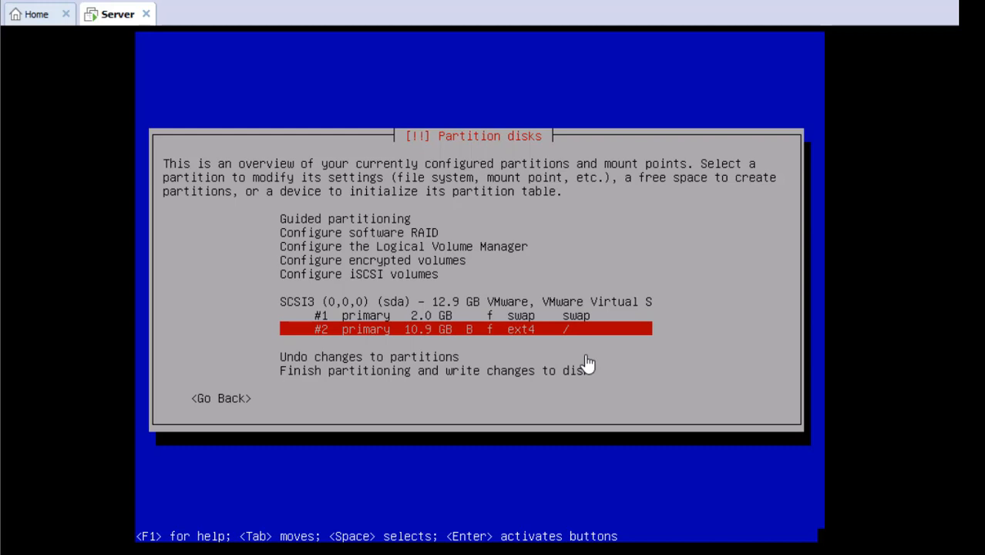
key(Down)
key(Down)
key(Down)
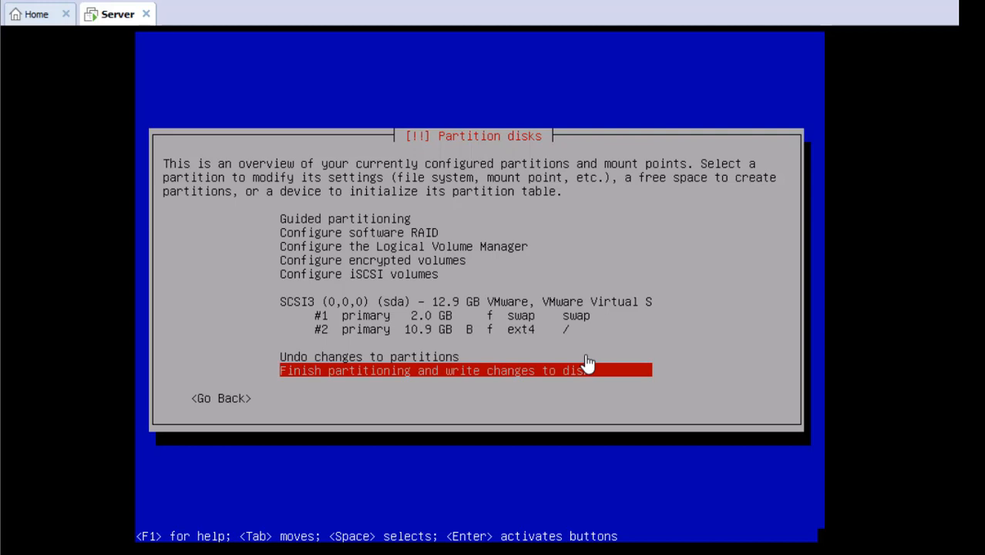
Step: Finish partitioning and confirm Yes to write the swap and ext4 changes to disk
key(Return)
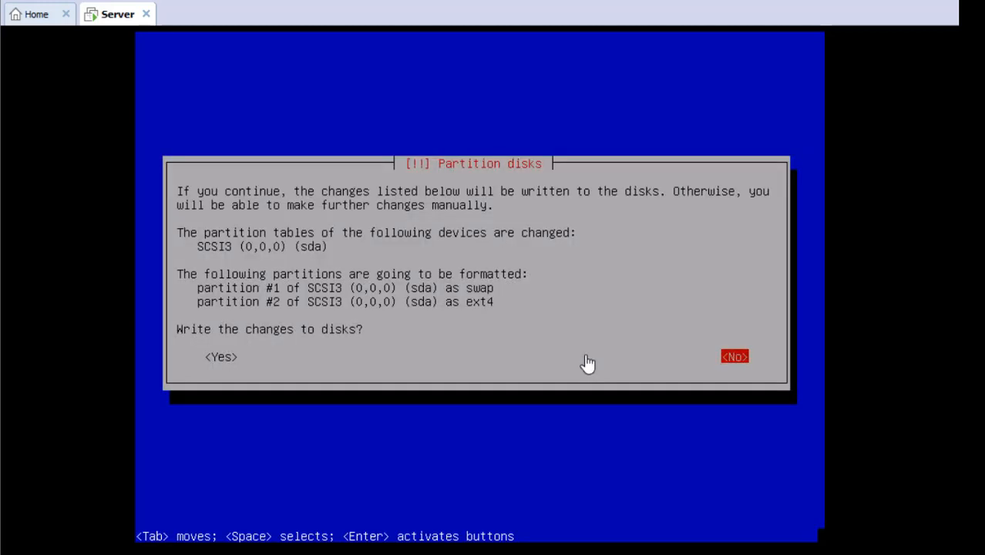
key(Tab)
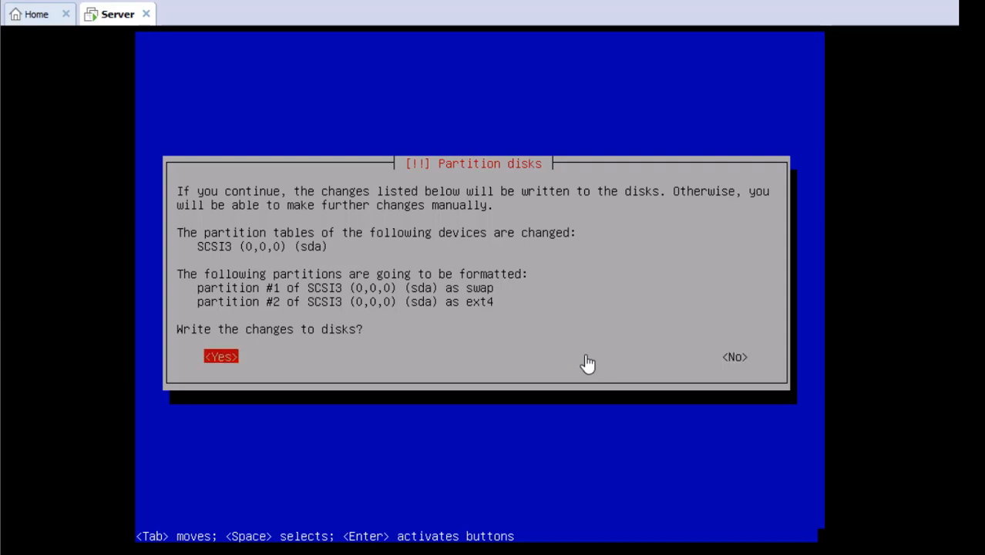
key(Return)
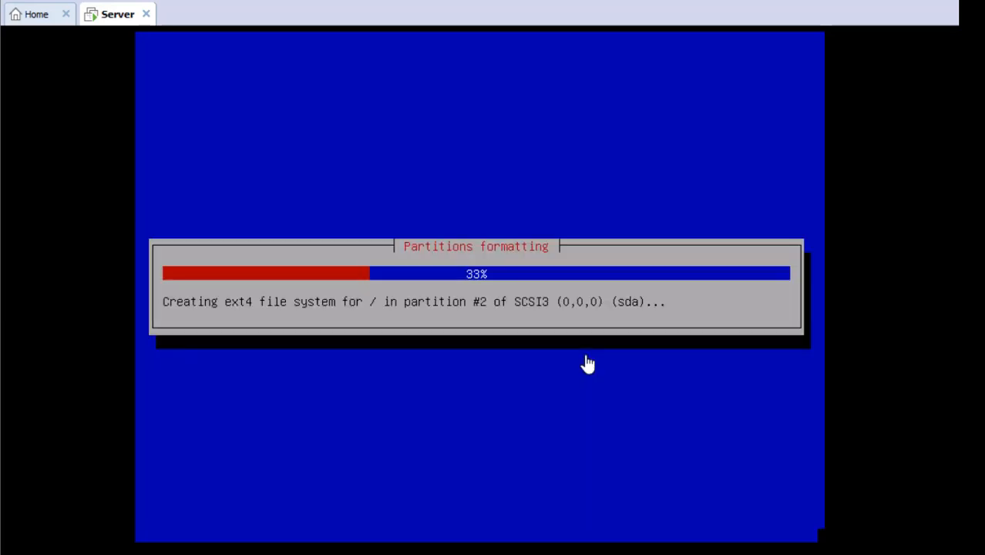
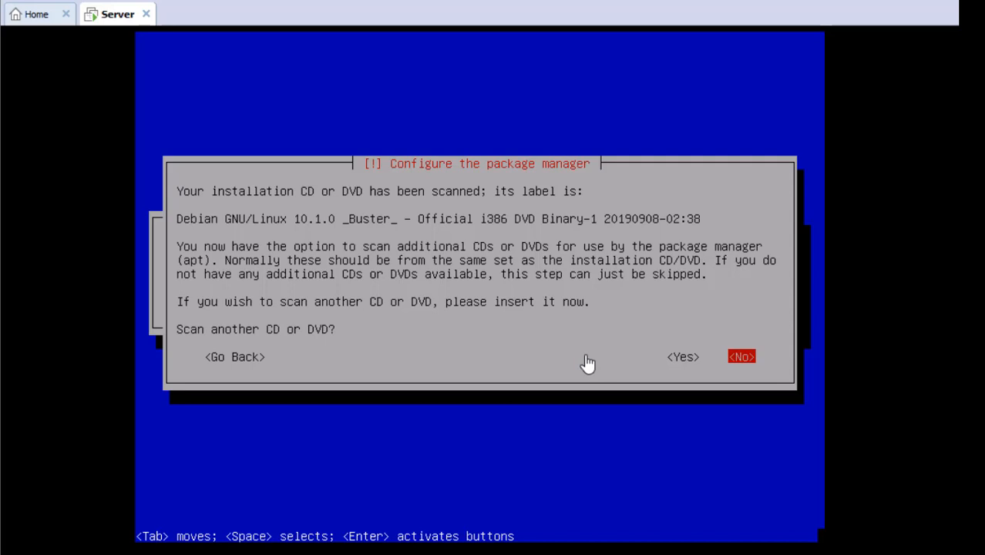
Step: Answer No to scanning another CD/DVD and No to using a network mirror
key(Return)
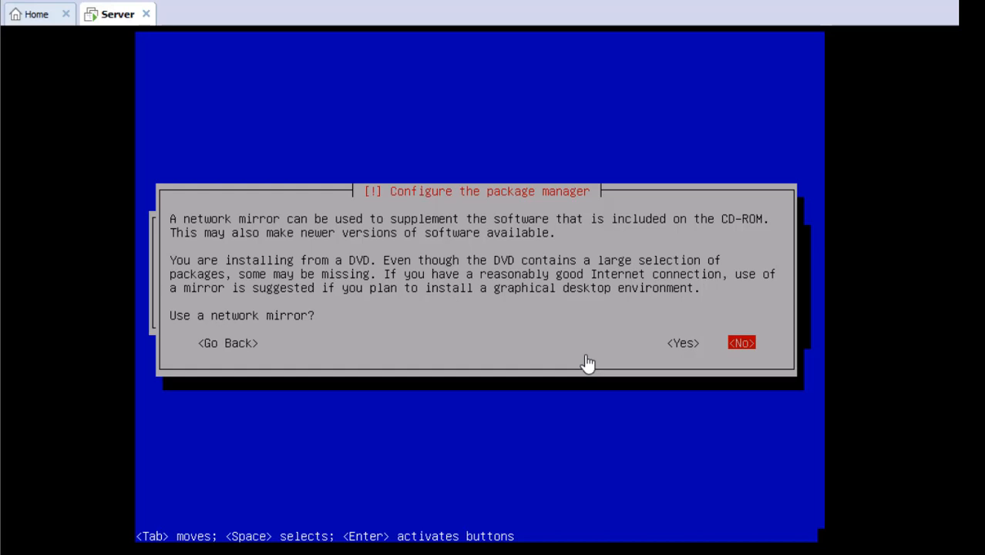
key(Return)
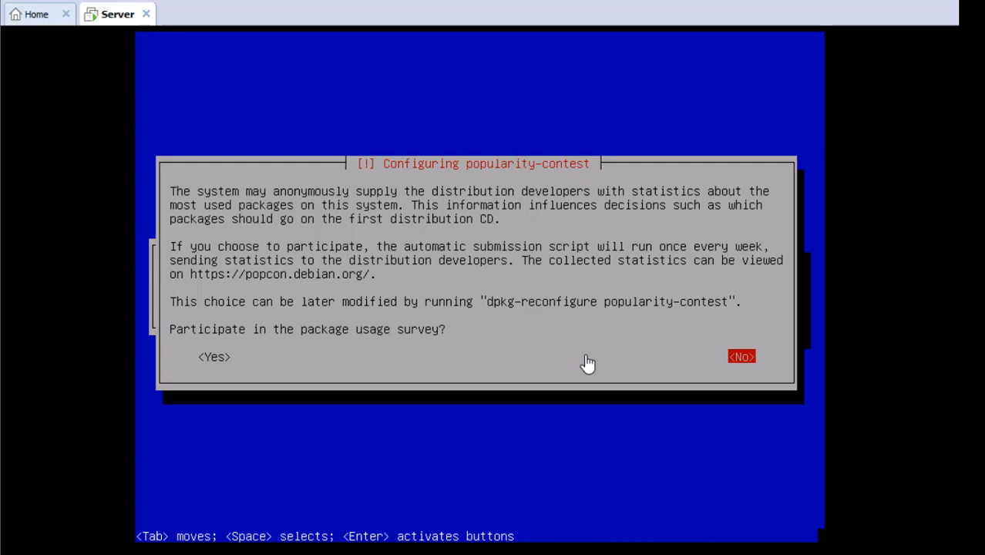
Step: Answer No to participating in the popularity-contest package usage survey
key(Return)
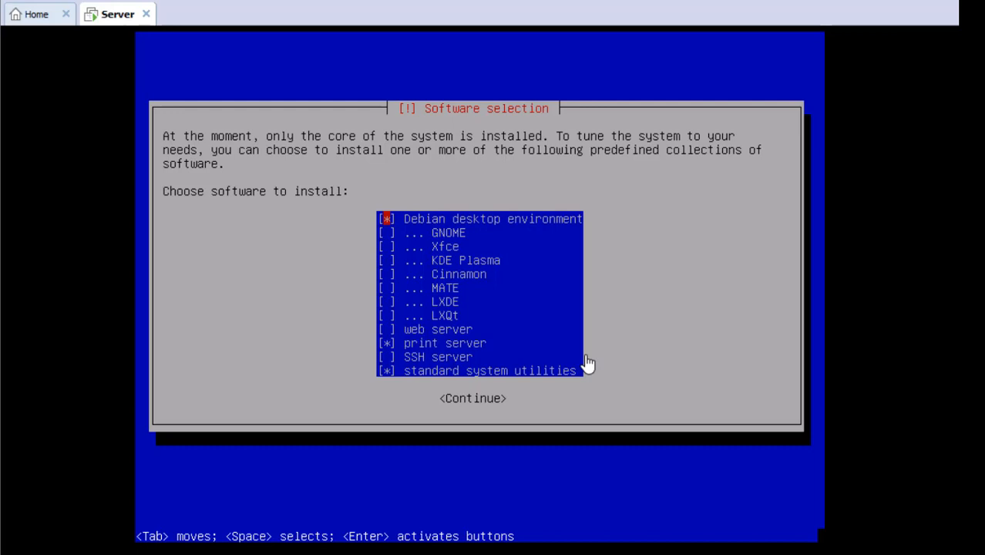
Step: Uncheck Debian desktop environment and print server, keep standard system utilities, and continue
key(space)
key(Down)
key(Up)
key(Down)
key(Down)
key(Down)
key(Down)
key(Down)
key(Down)
key(Down)
key(Down)
key(Down)
key(space)
key(Down)
key(Down)
key(Return)
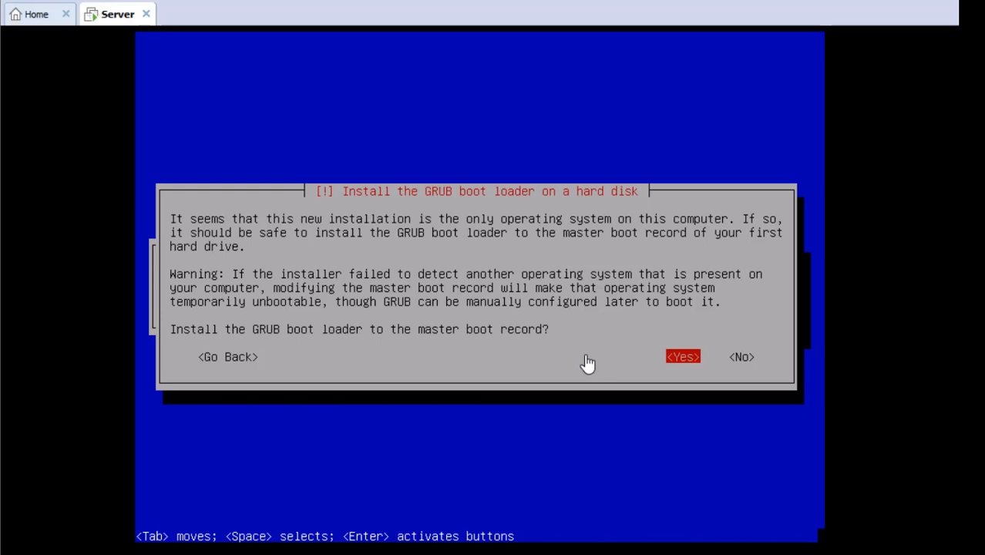
Step: Install the GRUB boot loader to the master boot record on /dev/sda
key(Return)
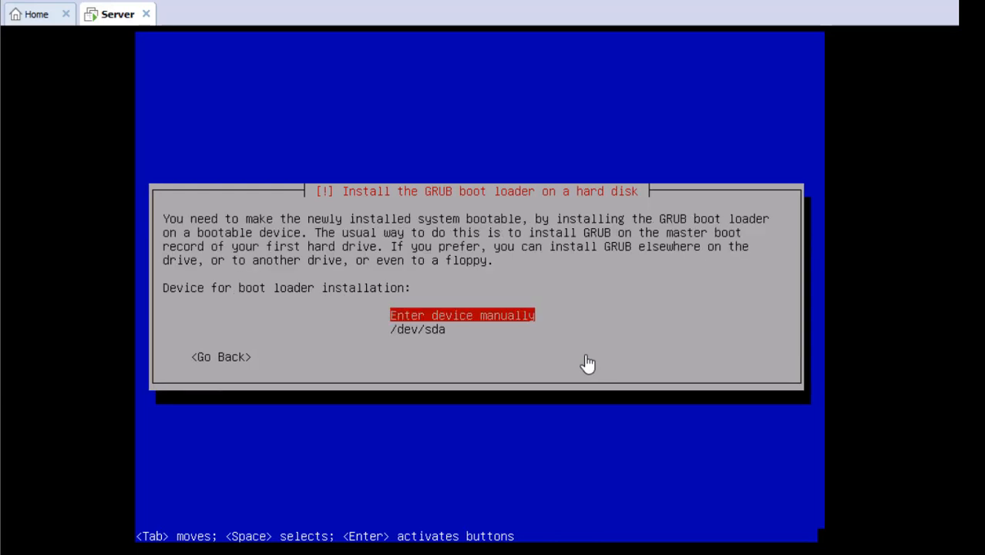
key(Down)
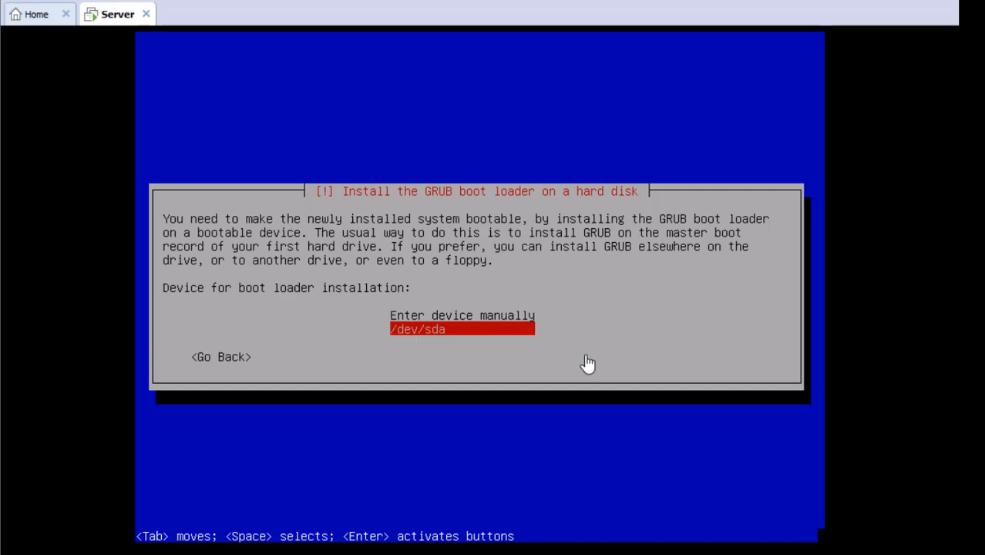
key(Return)
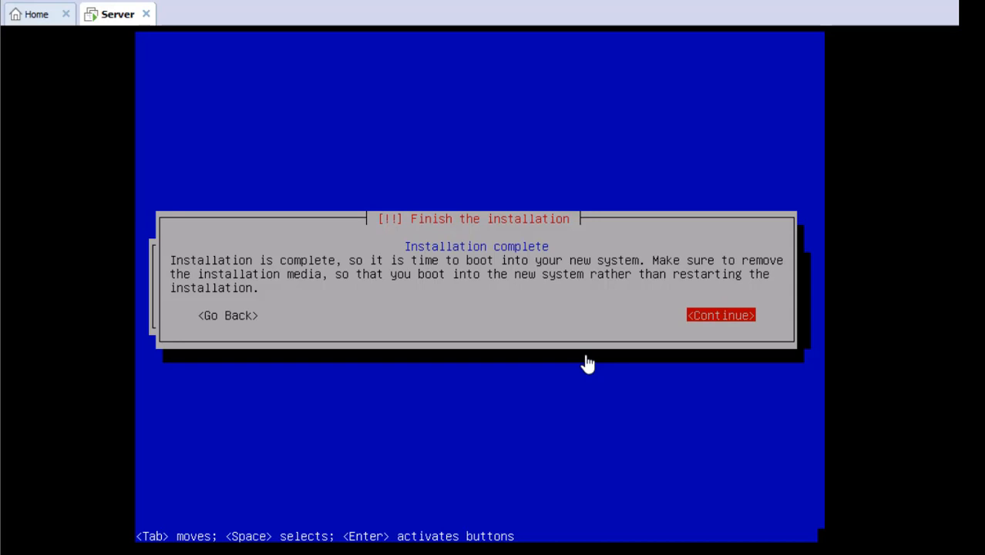
Step: Continue past the 'Installation complete' notice so the installer finishes and reboots
key(Return)
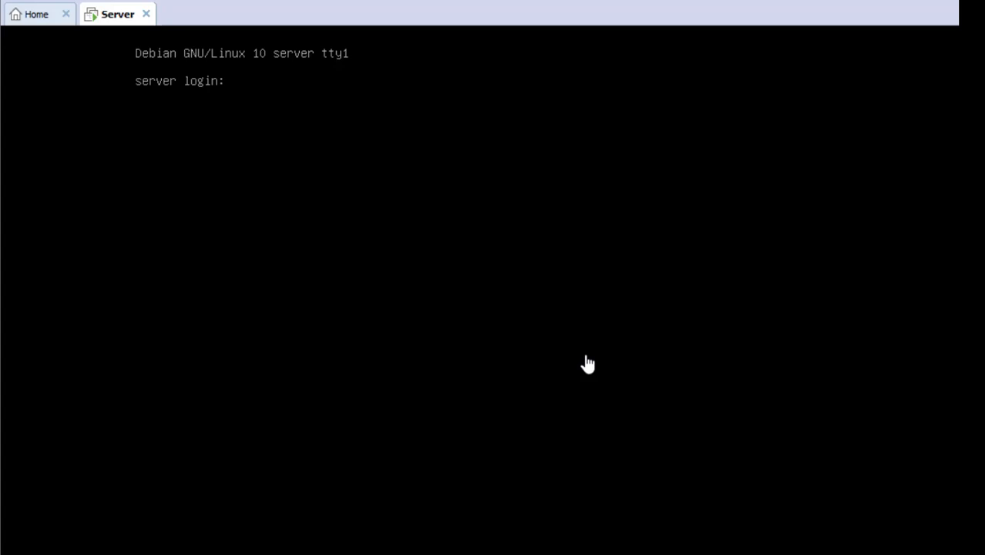
Step: Enter root as the login name at the tty1 server login prompt
text(root)
Step: Log in as root with the root password after a failed first attempt, then type logout
key(Return)
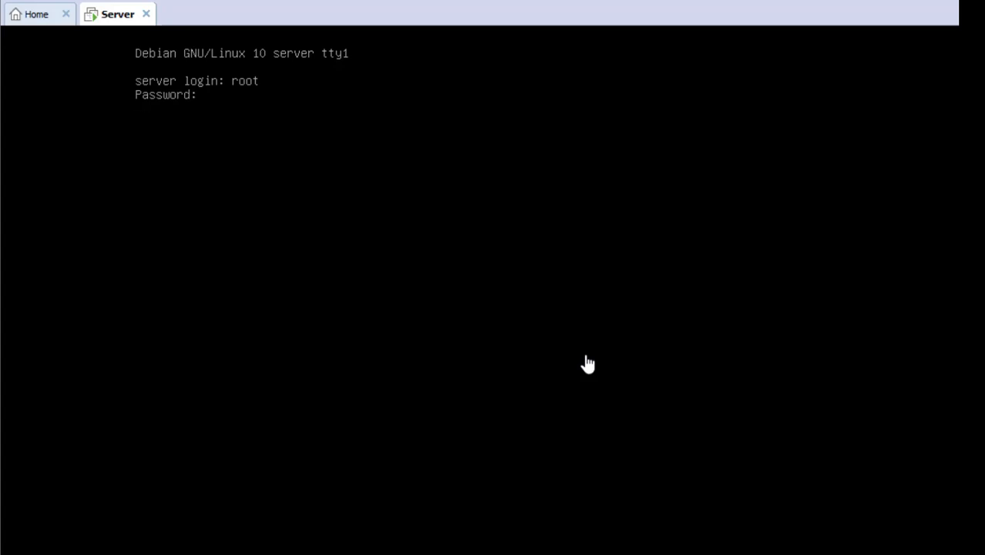
text(tkj)
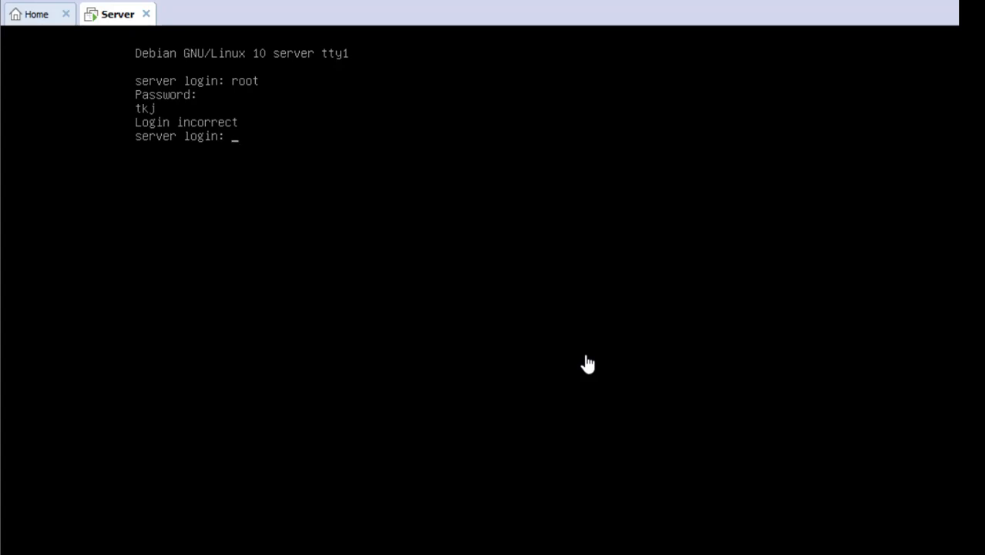
text(root)
key(Return)
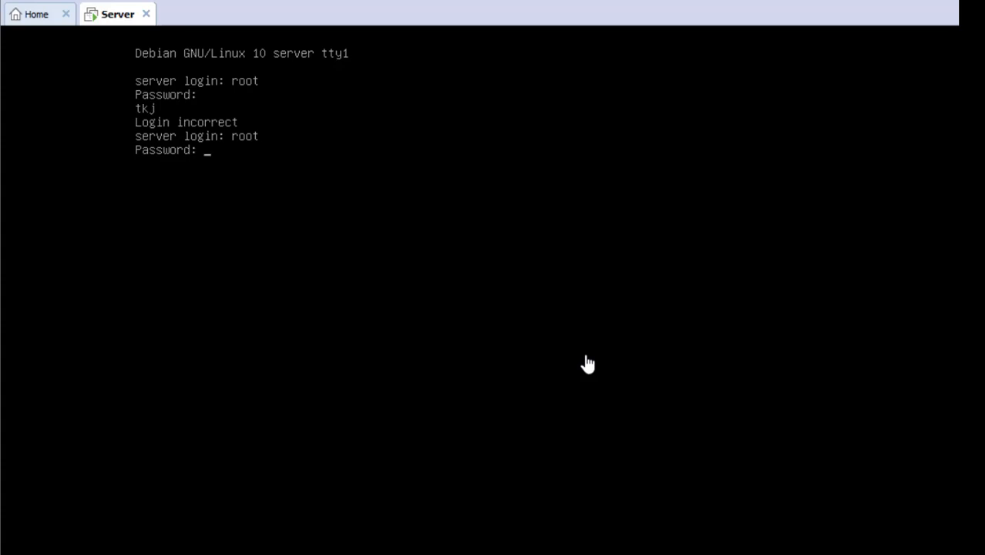
key(Return)
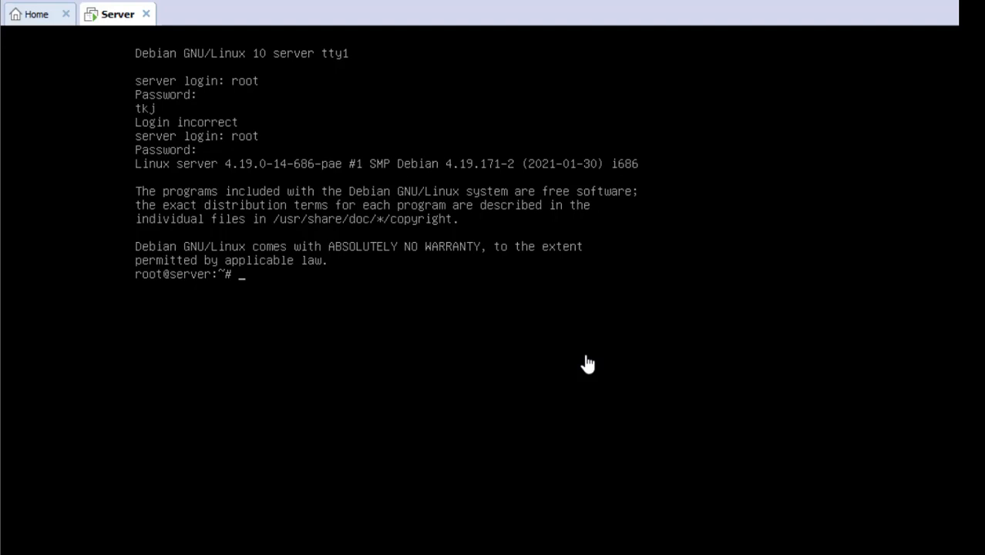
text(logout)
Step: End the root session and log in as user tkj with the account password
key(Return)
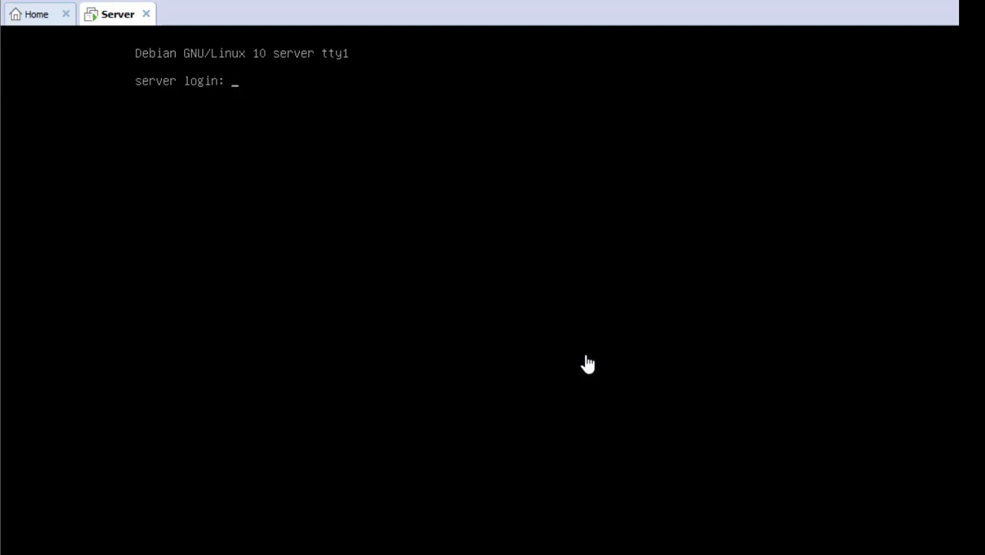
text(tkj)
key(Return)
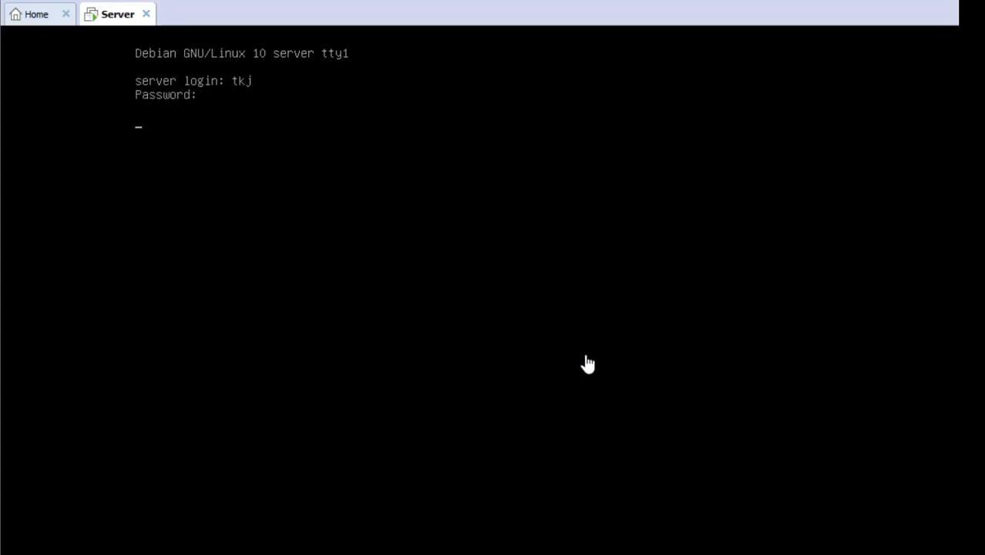
text(tkj)
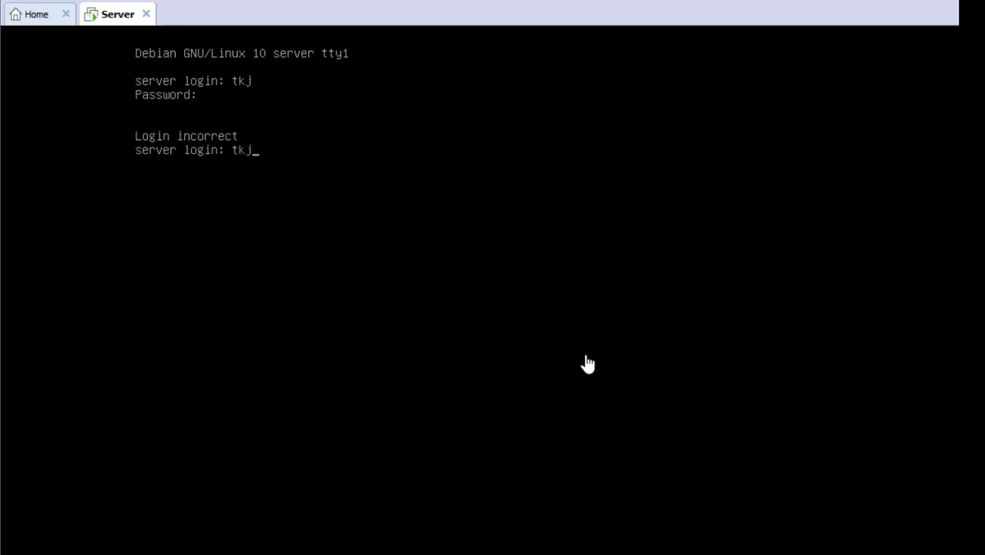
key(Return)
key(Return)
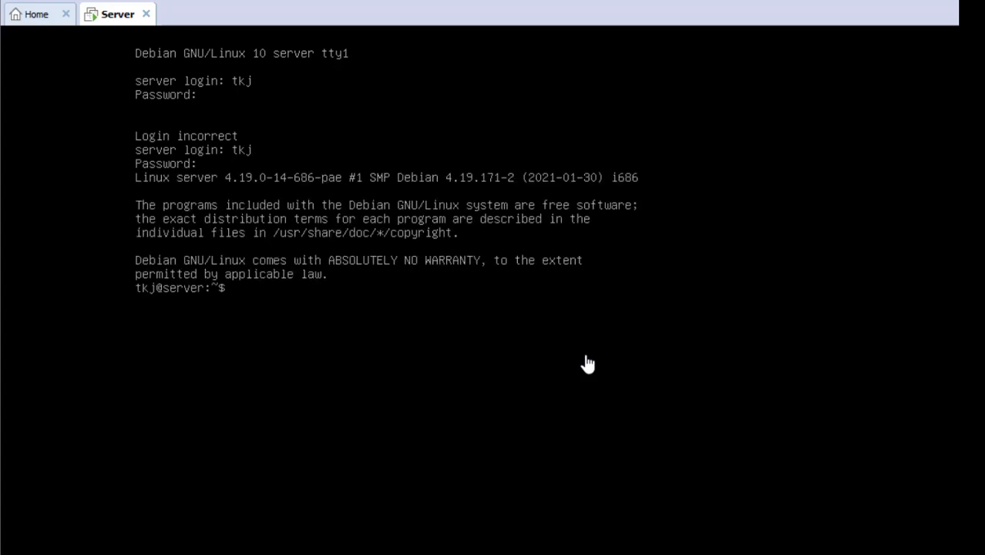